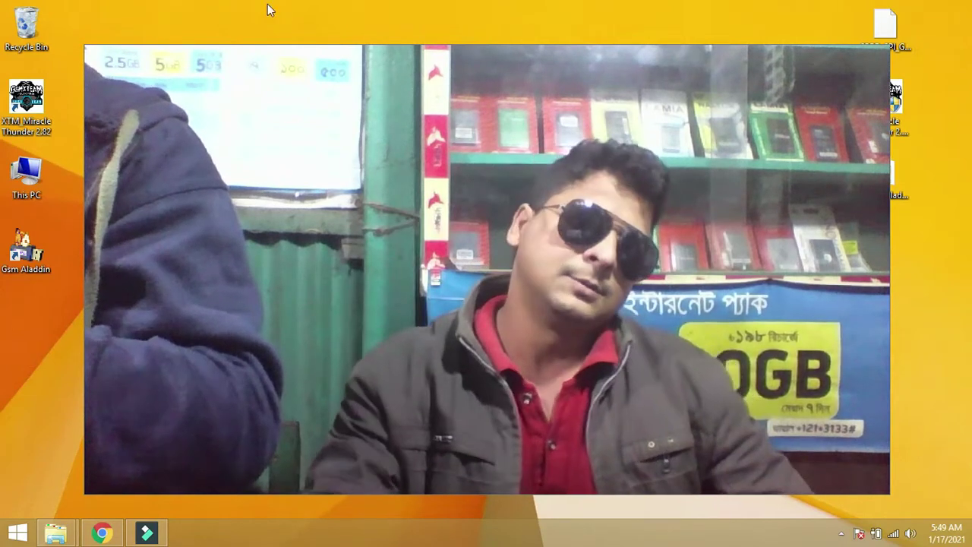
Launch XTM_Miracle Thunder 2.82, bring up its main window and reposition it on the desktop.
{"action": "left_click_drag", "start_coordinate": [92, 48], "coordinate": [740, 312]}
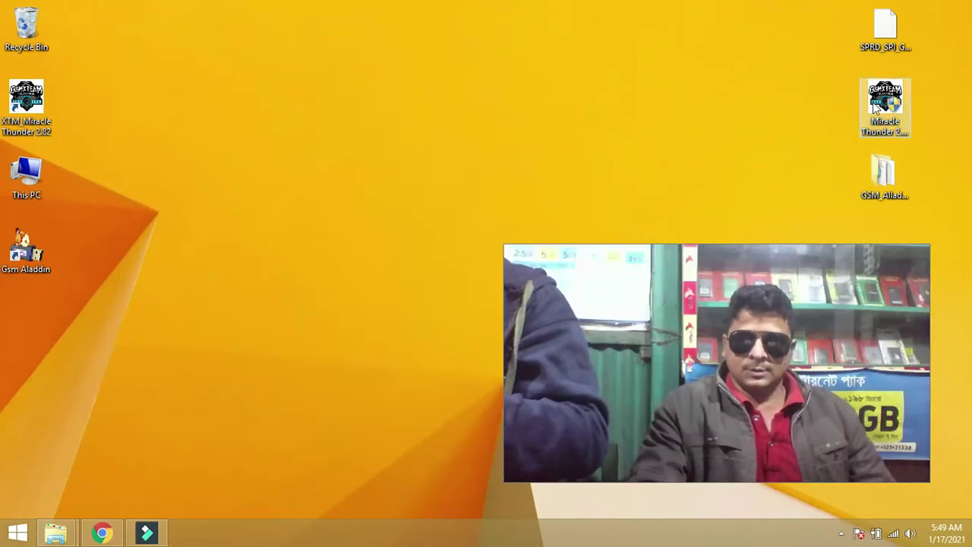
{"action": "double_click", "coordinate": [27, 108]}
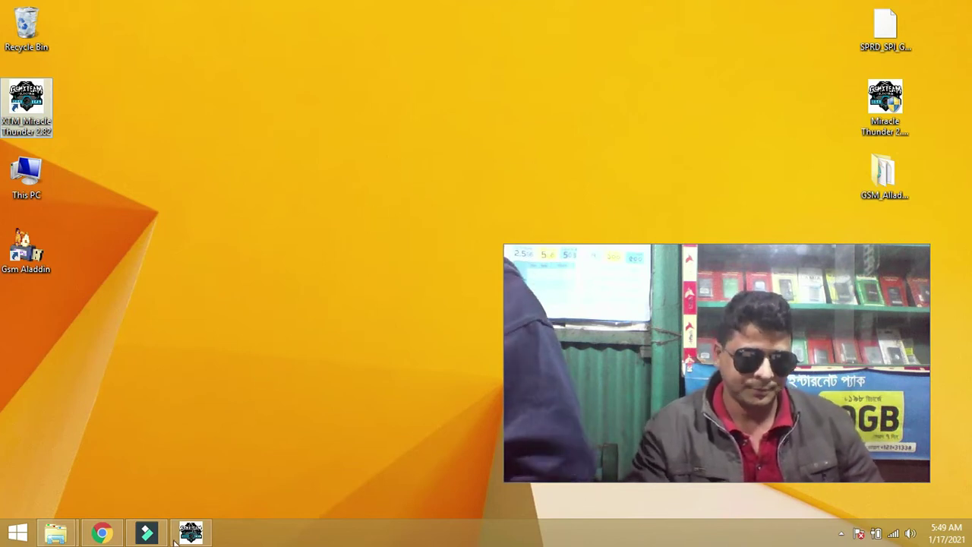
{"action": "mouse_move", "coordinate": [177, 536]}
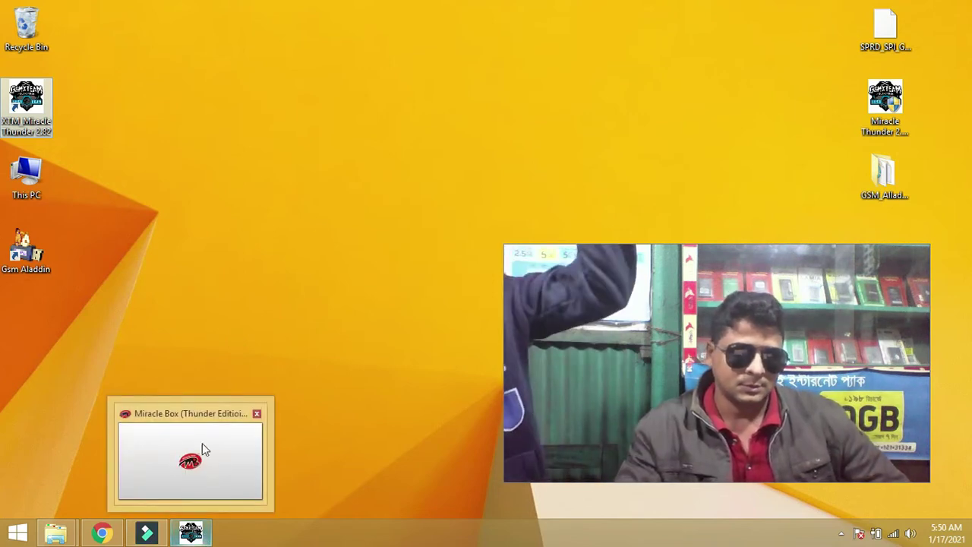
{"action": "left_click", "coordinate": [201, 532]}
{"action": "left_click", "coordinate": [401, 351]}
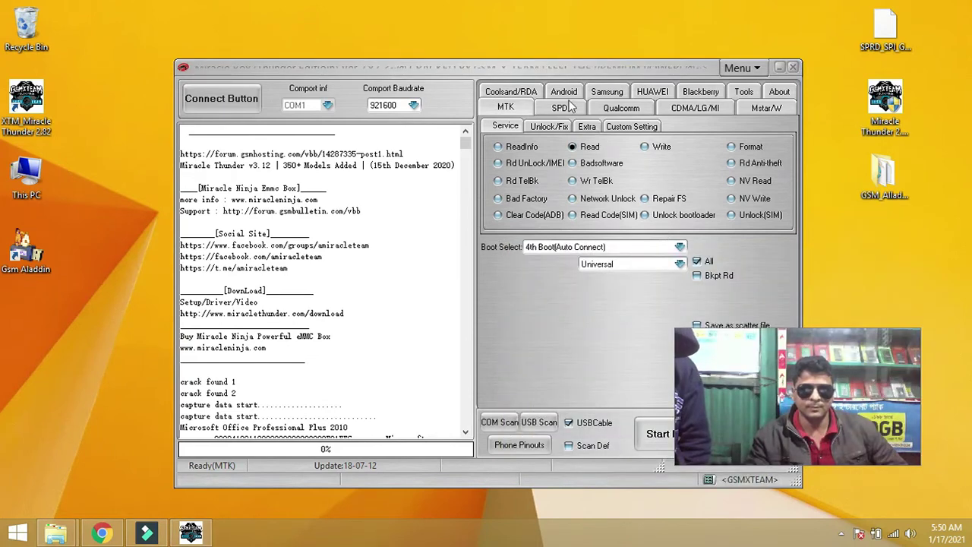
{"action": "left_click_drag", "start_coordinate": [560, 68], "coordinate": [492, 27]}
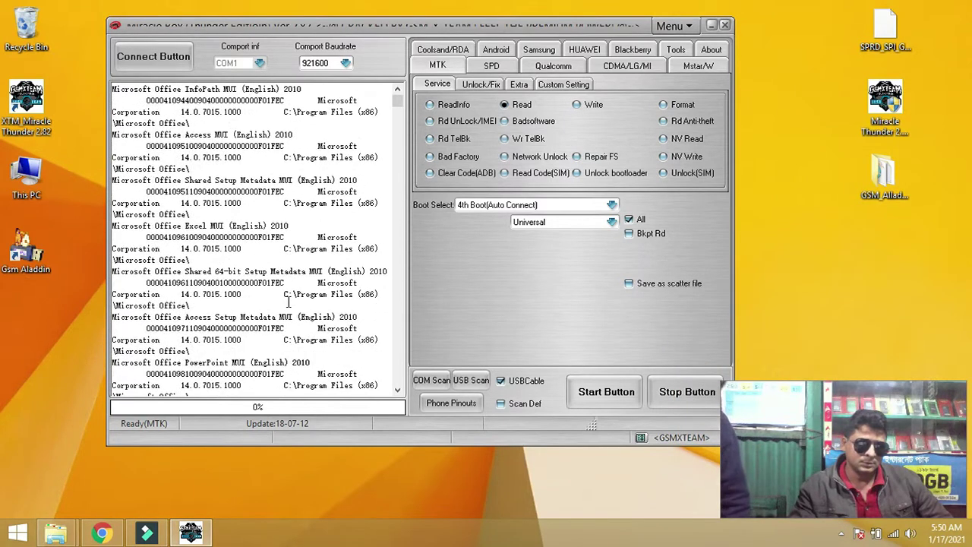
{"action": "scroll", "coordinate": [289, 302], "scroll_direction": "up", "scroll_amount": 5}
{"action": "scroll", "coordinate": [290, 303], "scroll_direction": "down", "scroll_amount": 3}
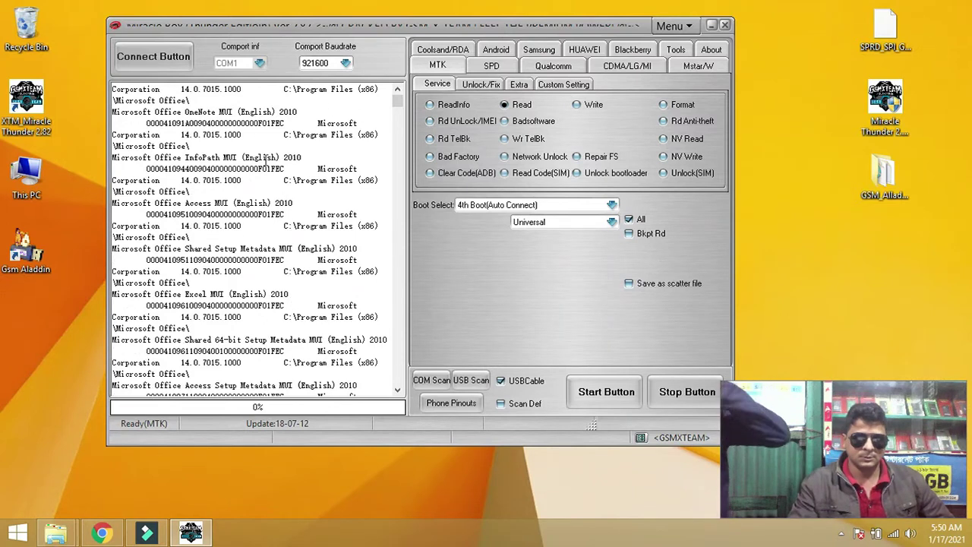
{"action": "scroll", "coordinate": [211, 281], "scroll_direction": "down", "scroll_amount": 12}
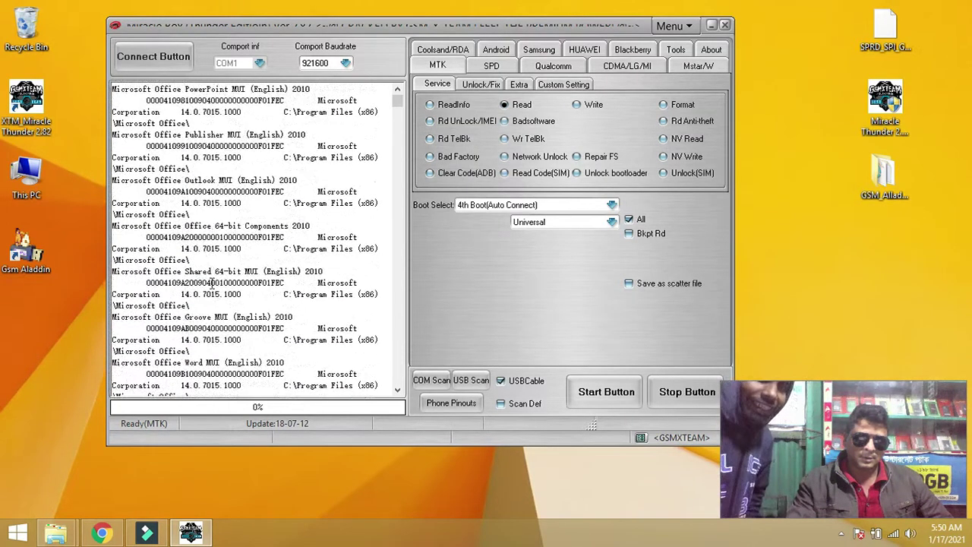
{"action": "scroll", "coordinate": [211, 283], "scroll_direction": "down", "scroll_amount": 15}
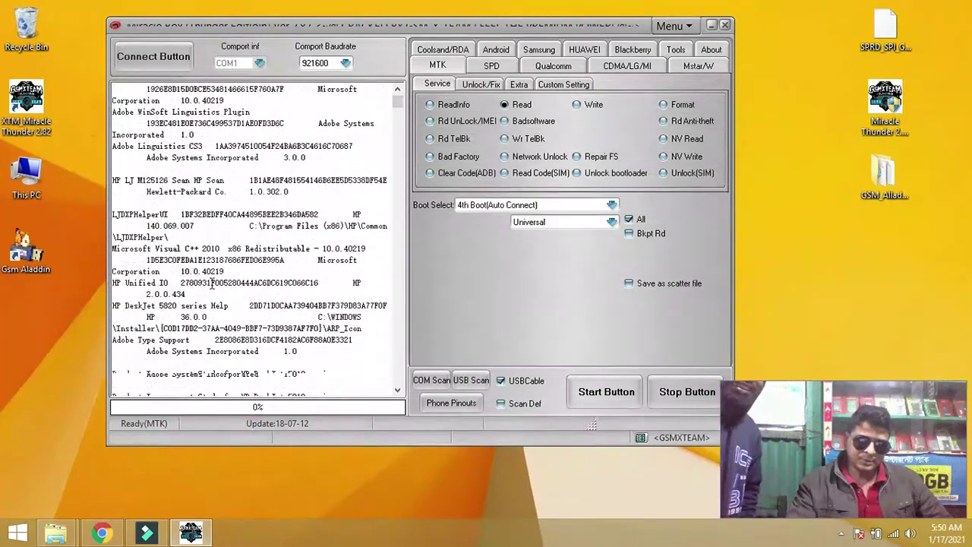
{"action": "scroll", "coordinate": [211, 283], "scroll_direction": "down", "scroll_amount": 4}
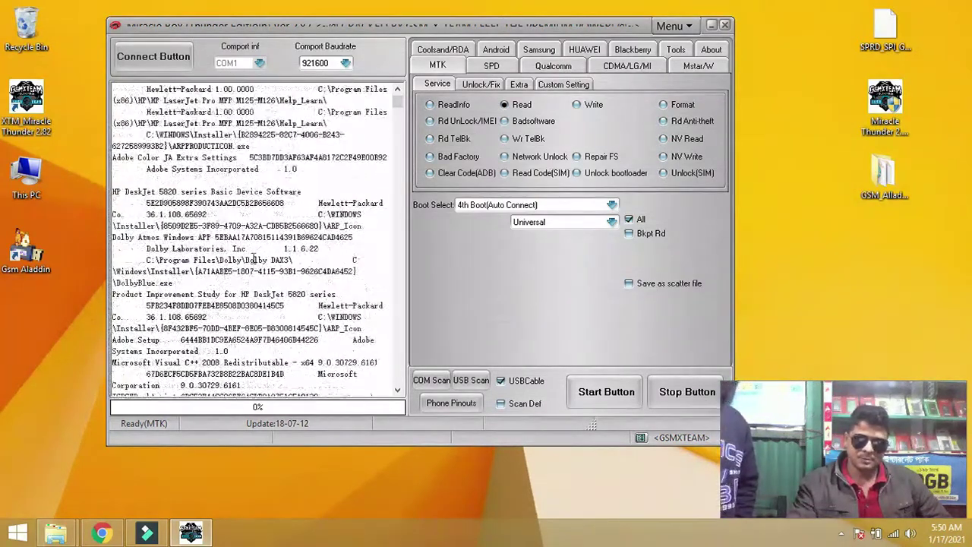
Set up an SPD Write operation with the SPRD_SPI_GIGADEVICE_GD25Q_4MiB.bin file from the Desktop.
{"action": "left_click", "coordinate": [498, 66]}
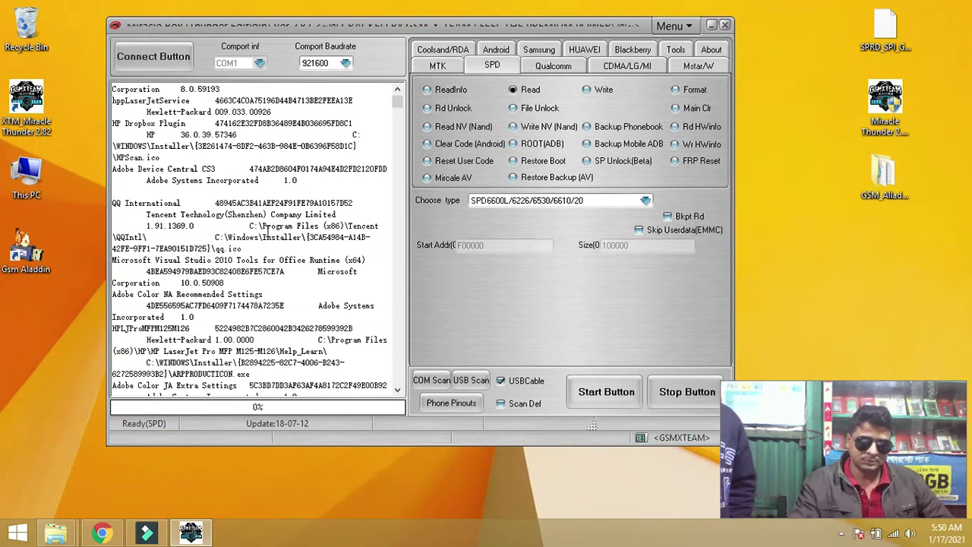
{"action": "scroll", "coordinate": [336, 215], "scroll_direction": "down", "scroll_amount": 12}
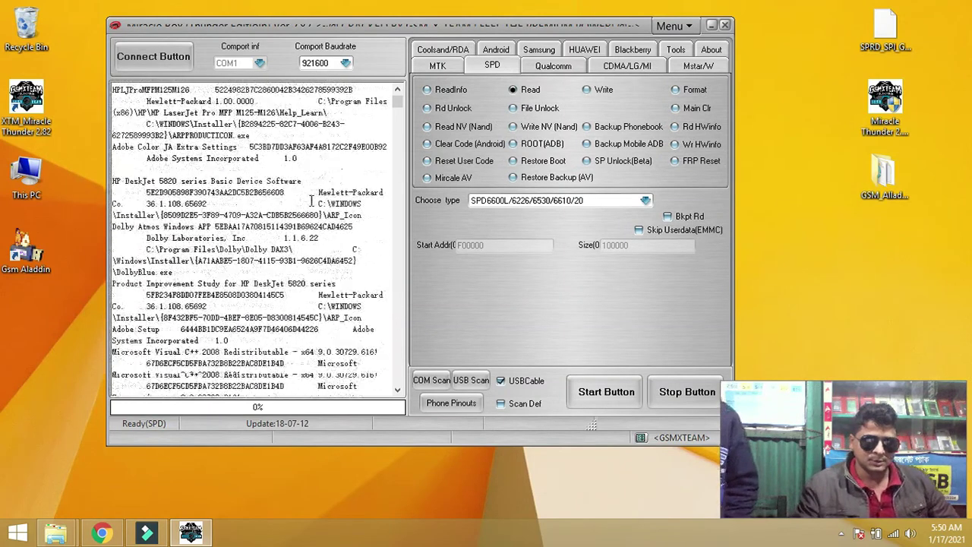
{"action": "scroll", "coordinate": [309, 211], "scroll_direction": "down", "scroll_amount": 12}
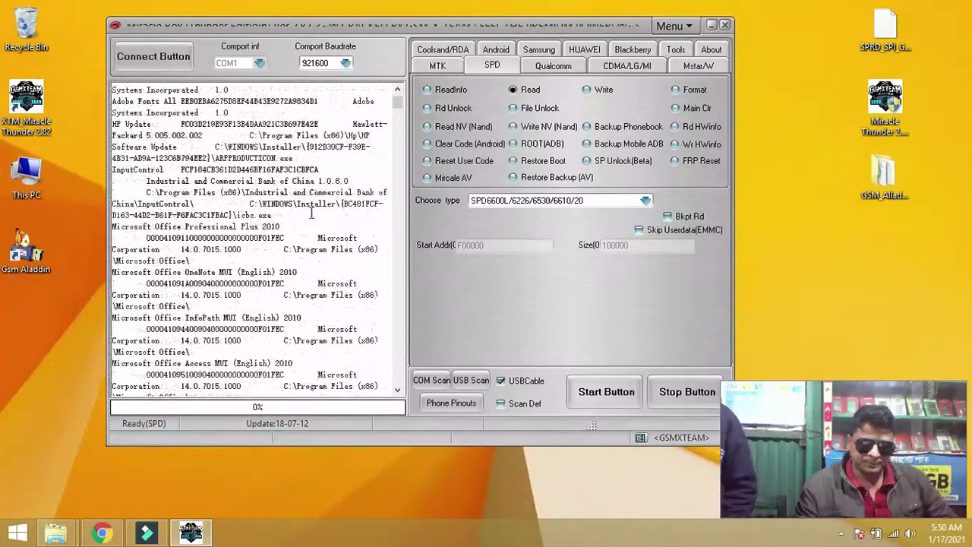
{"action": "scroll", "coordinate": [312, 218], "scroll_direction": "down", "scroll_amount": 12}
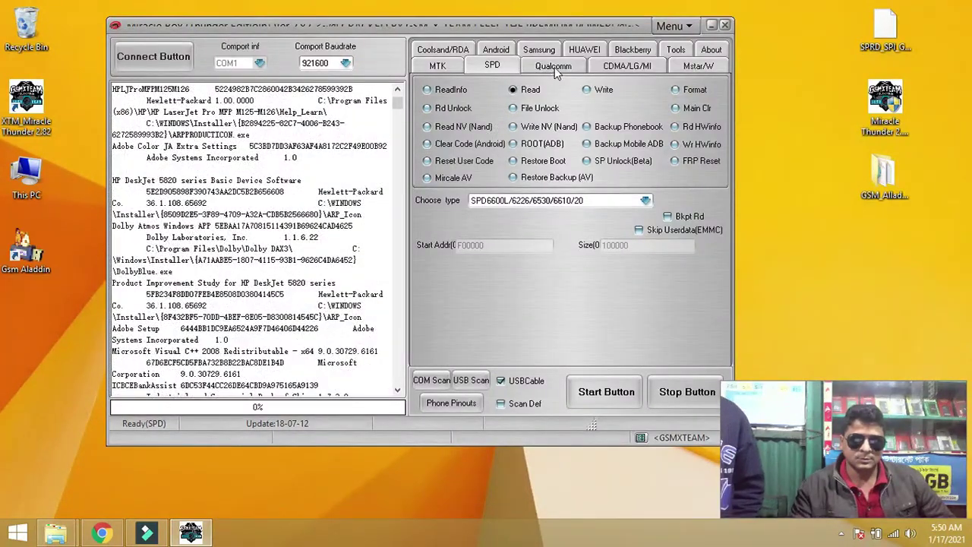
{"action": "left_click", "coordinate": [591, 90]}
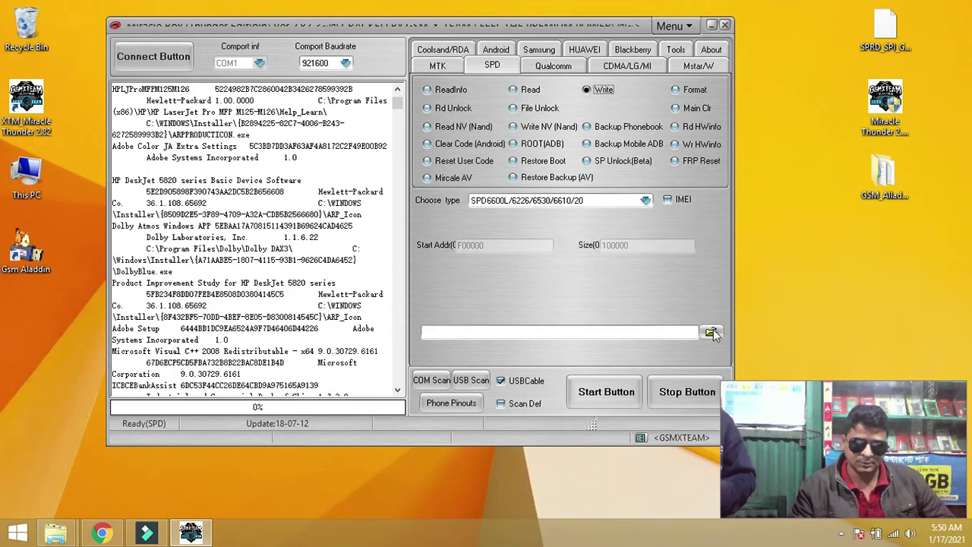
{"action": "left_click", "coordinate": [711, 332]}
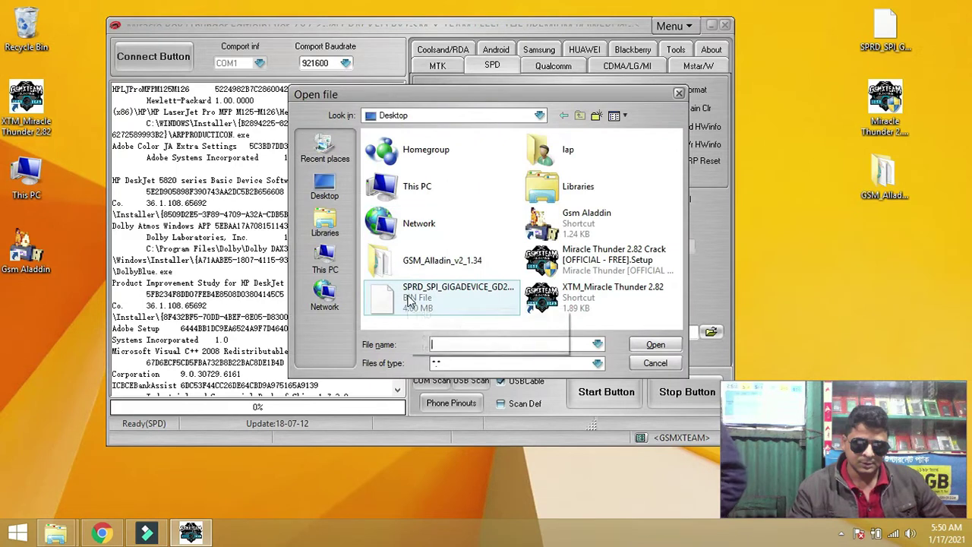
{"action": "double_click", "coordinate": [408, 300]}
Set the chip type to SPD6631E SP and try to start writing the firmware.
{"action": "left_click", "coordinate": [645, 201]}
{"action": "left_click_drag", "start_coordinate": [647, 243], "coordinate": [644, 291]}
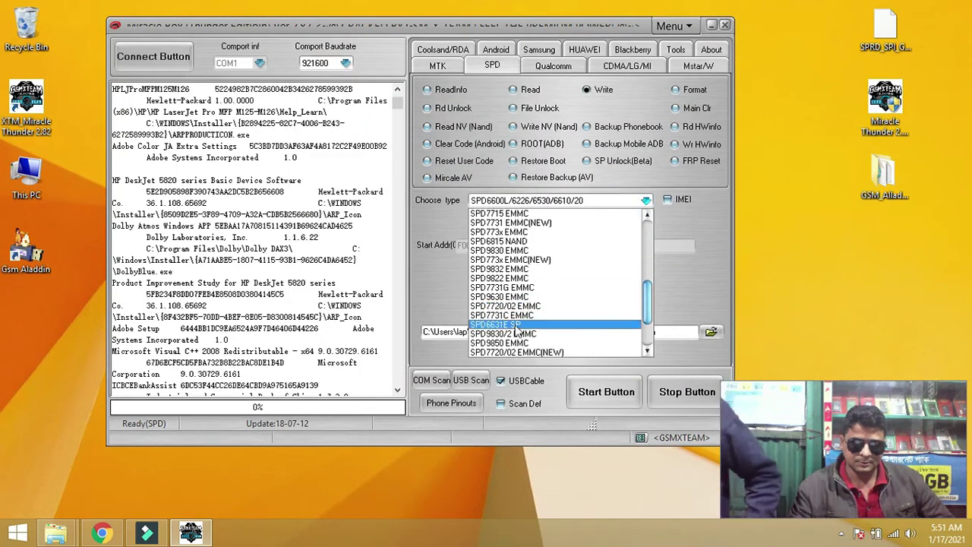
{"action": "left_click", "coordinate": [500, 326]}
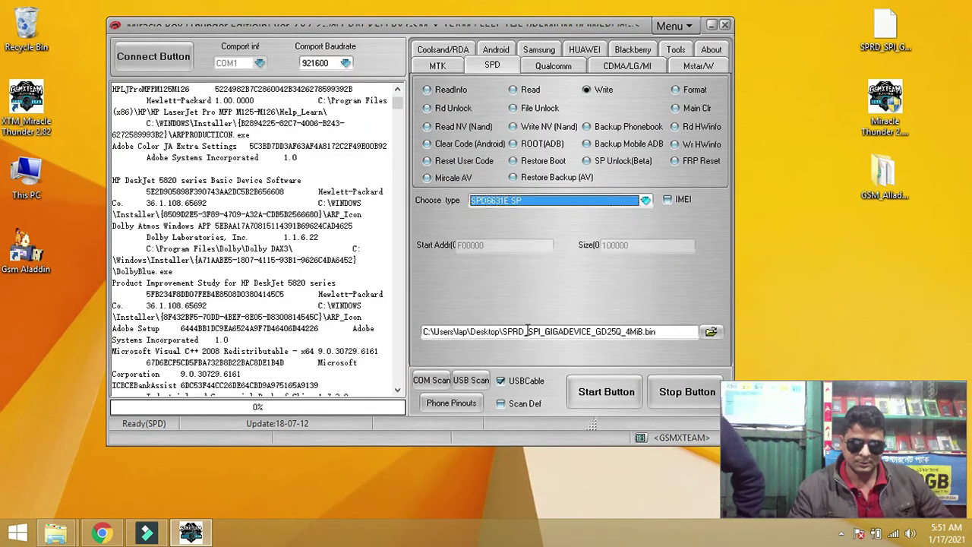
{"action": "left_click", "coordinate": [606, 392]}
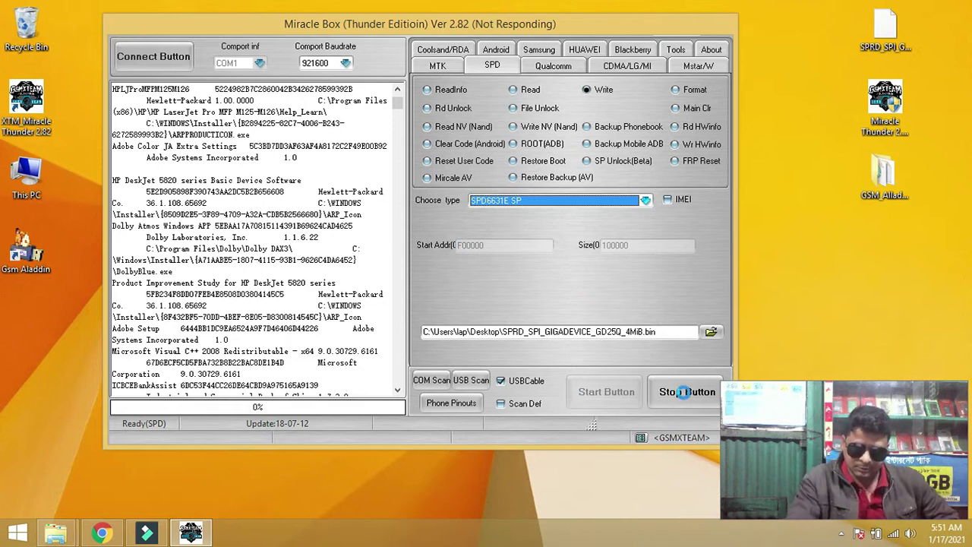
Stop the write operation and close the unresponsive program.
{"action": "left_click", "coordinate": [684, 391]}
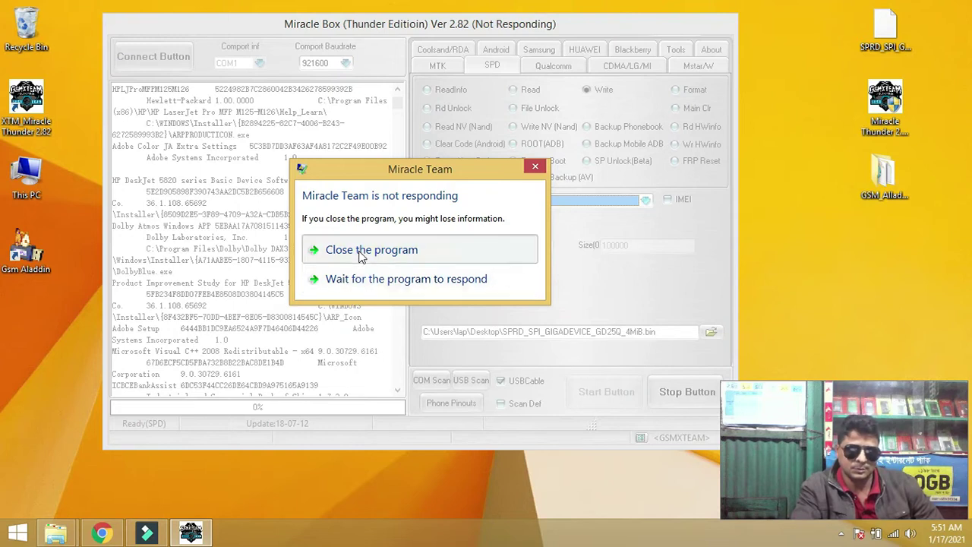
{"action": "left_click", "coordinate": [360, 254]}
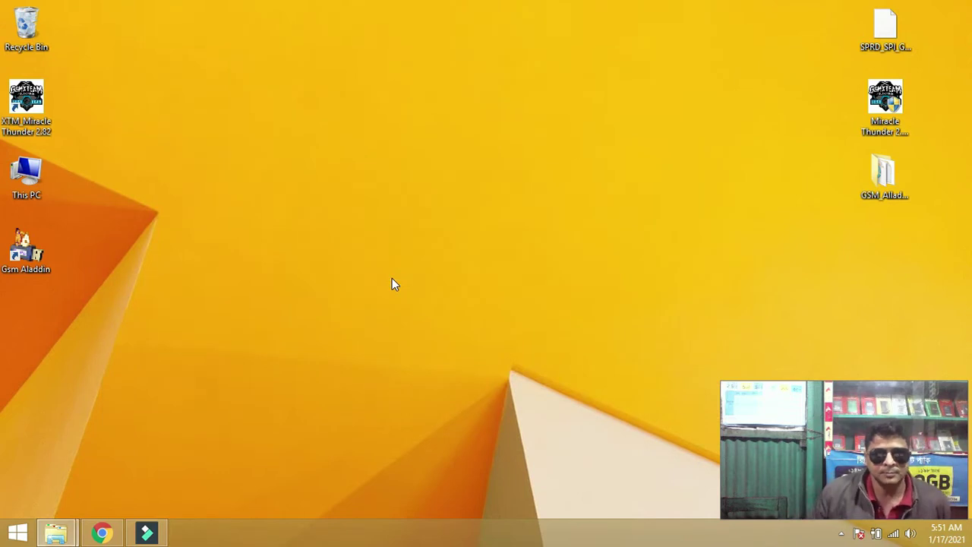
{"action": "right_click", "coordinate": [411, 126]}
{"action": "left_click", "coordinate": [435, 167]}
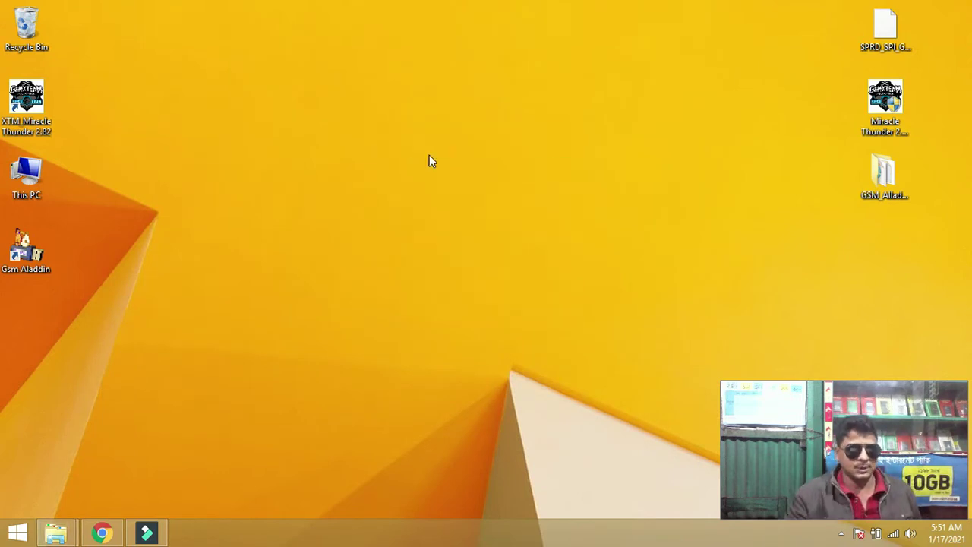
{"action": "right_click", "coordinate": [442, 49]}
{"action": "left_click", "coordinate": [479, 87]}
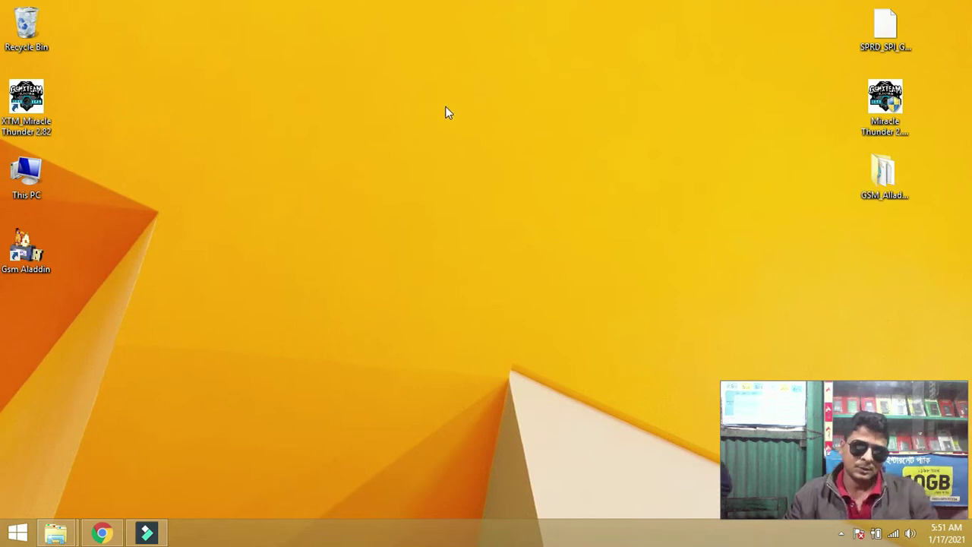
{"action": "right_click", "coordinate": [448, 51]}
{"action": "left_click", "coordinate": [492, 91]}
{"action": "right_click", "coordinate": [452, 43]}
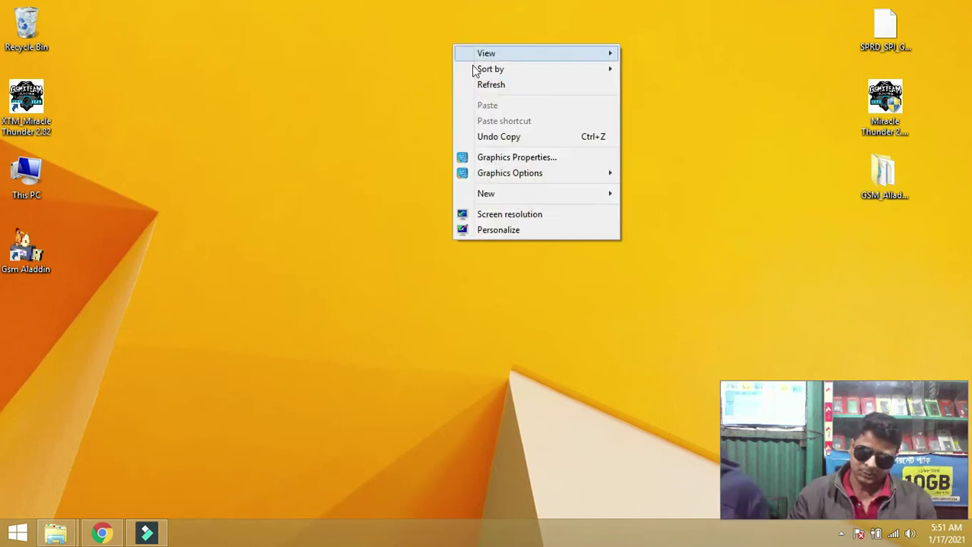
{"action": "left_click", "coordinate": [491, 87]}
{"action": "right_click", "coordinate": [467, 42]}
{"action": "left_click", "coordinate": [507, 85]}
{"action": "right_click", "coordinate": [489, 45]}
{"action": "left_click", "coordinate": [510, 87]}
{"action": "right_click", "coordinate": [496, 31]}
{"action": "left_click", "coordinate": [520, 74]}
{"action": "right_click", "coordinate": [512, 61]}
{"action": "left_click", "coordinate": [524, 101]}
{"action": "right_click", "coordinate": [497, 51]}
{"action": "left_click", "coordinate": [524, 92]}
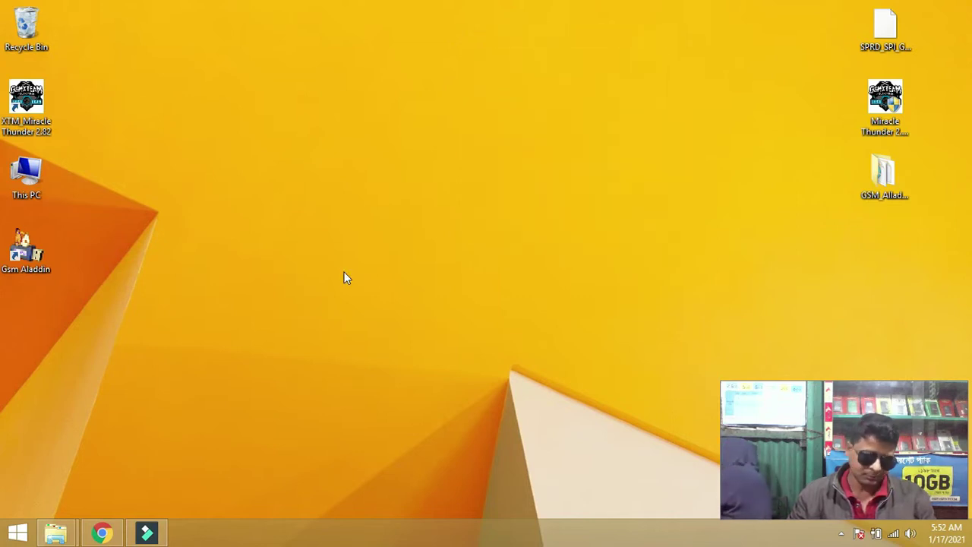
Search the Start screen for "co", open Control Panel and go to Windows Firewall.
{"action": "left_click", "coordinate": [16, 530]}
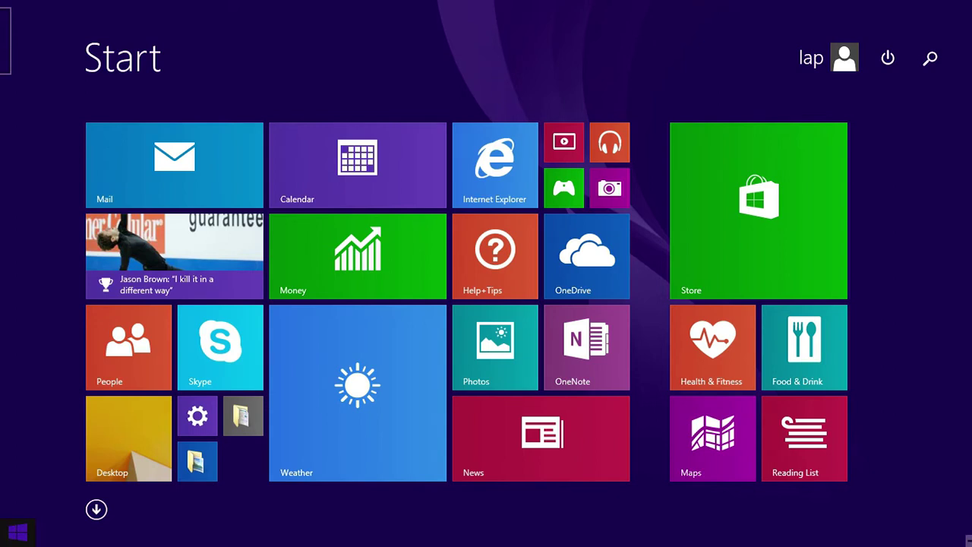
{"action": "type", "text": "co"}
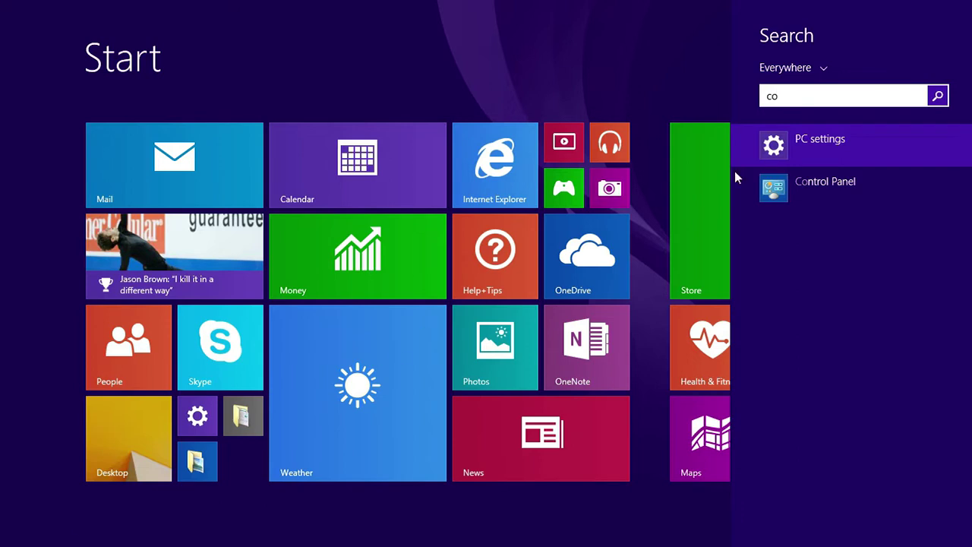
{"action": "left_click", "coordinate": [787, 186]}
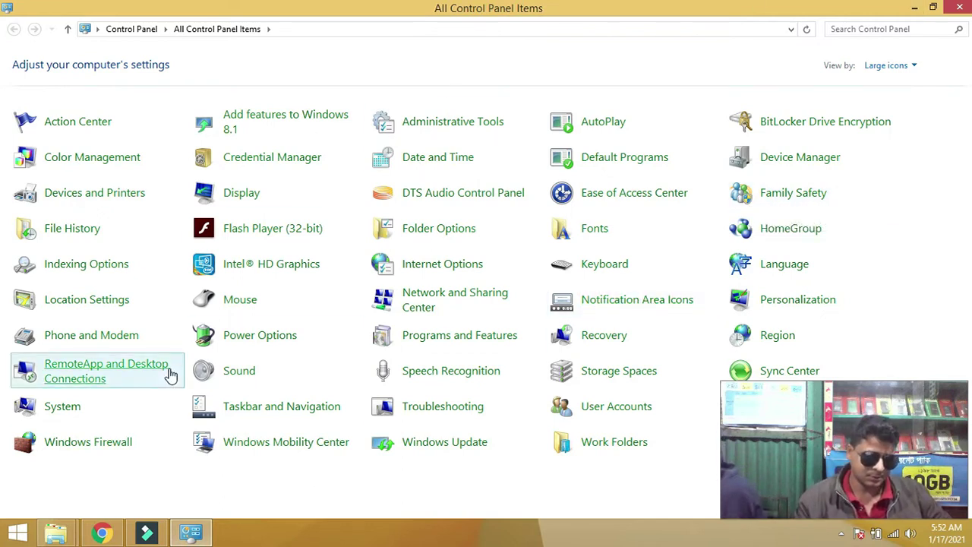
{"action": "left_click", "coordinate": [70, 445]}
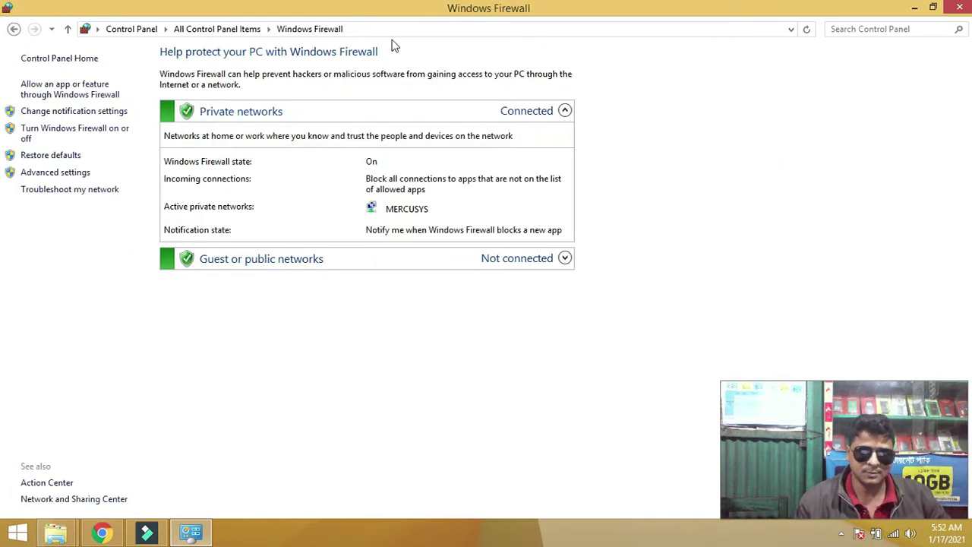
Review the firewall details for private networks and for guest or public networks.
{"action": "left_click", "coordinate": [565, 112]}
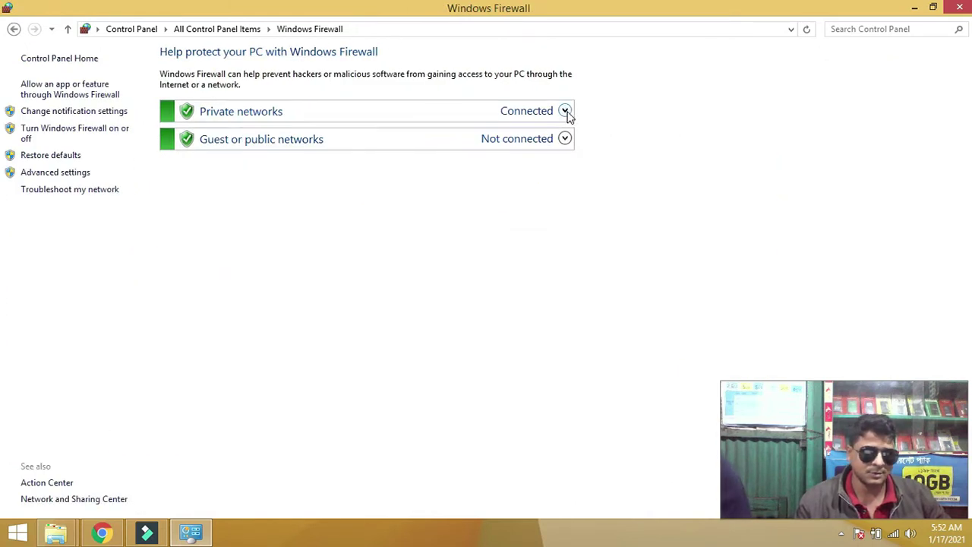
{"action": "left_click", "coordinate": [565, 112]}
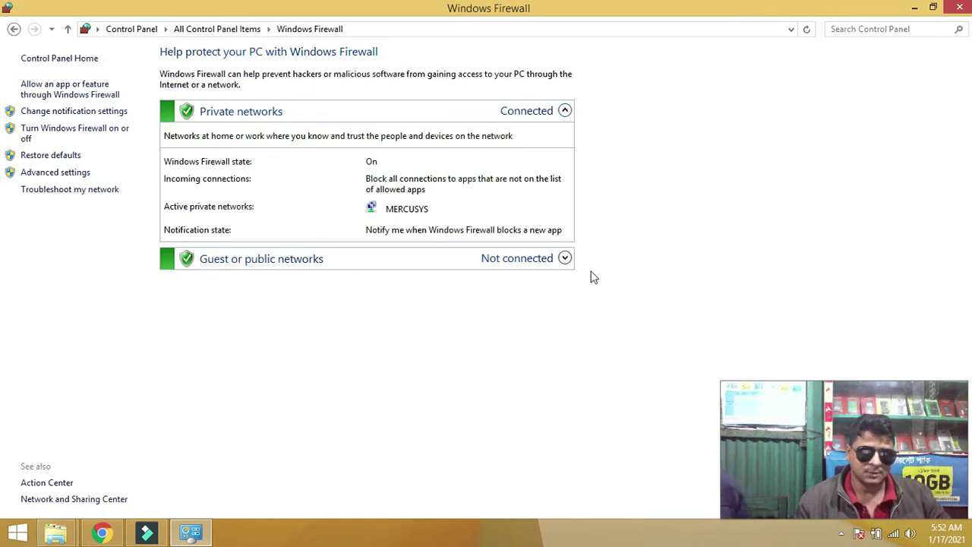
{"action": "left_click", "coordinate": [565, 259]}
{"action": "left_click", "coordinate": [565, 259]}
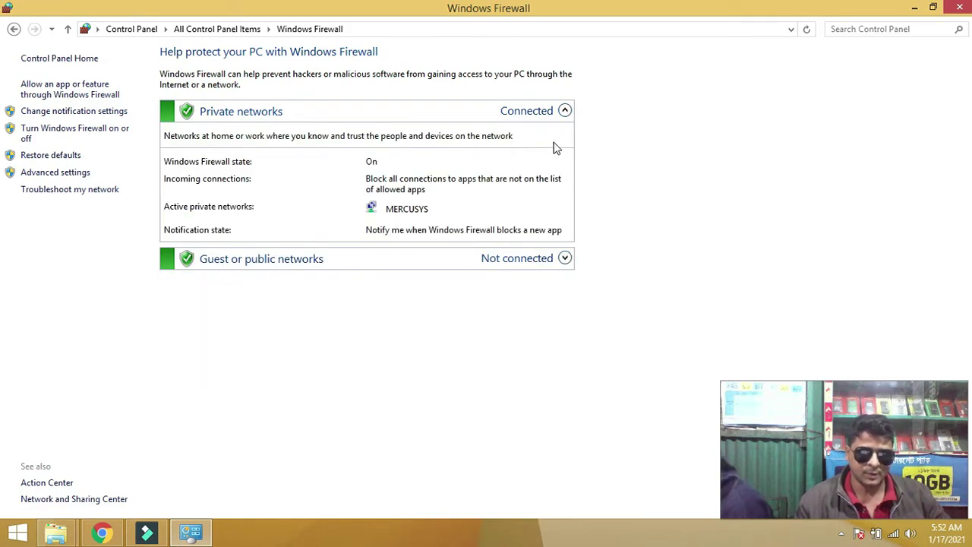
{"action": "left_click", "coordinate": [565, 111]}
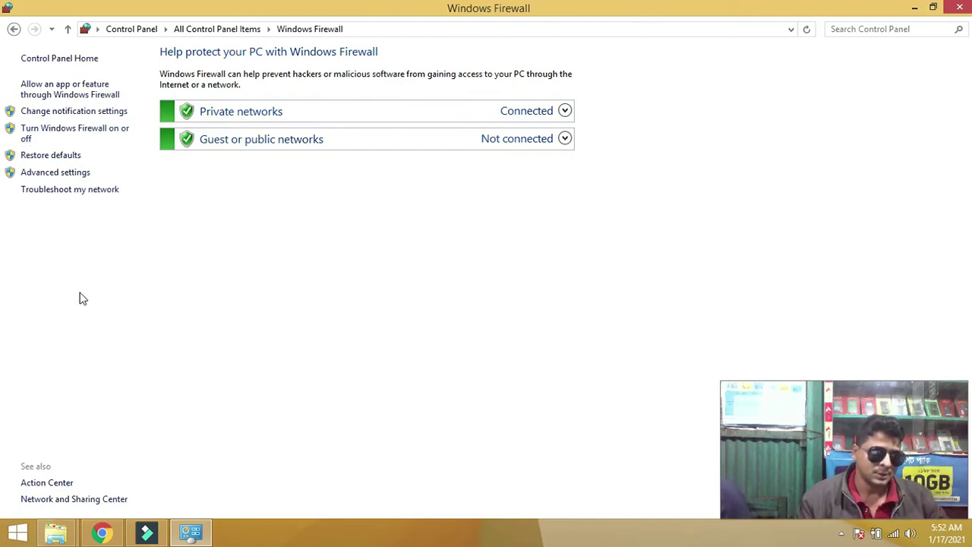
Open the firewall's advanced security settings and display the inbound rules.
{"action": "left_click", "coordinate": [39, 175]}
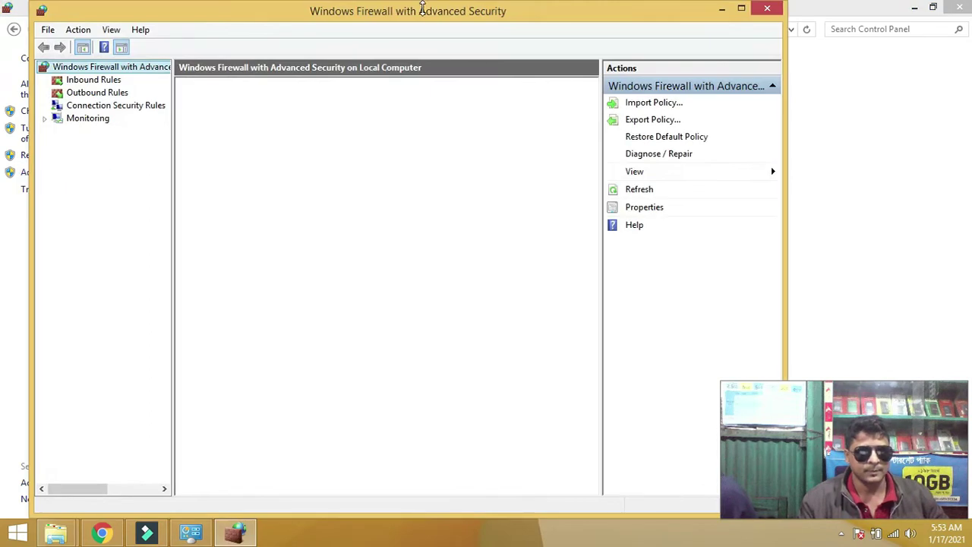
{"action": "left_click_drag", "start_coordinate": [405, 23], "coordinate": [444, 32]}
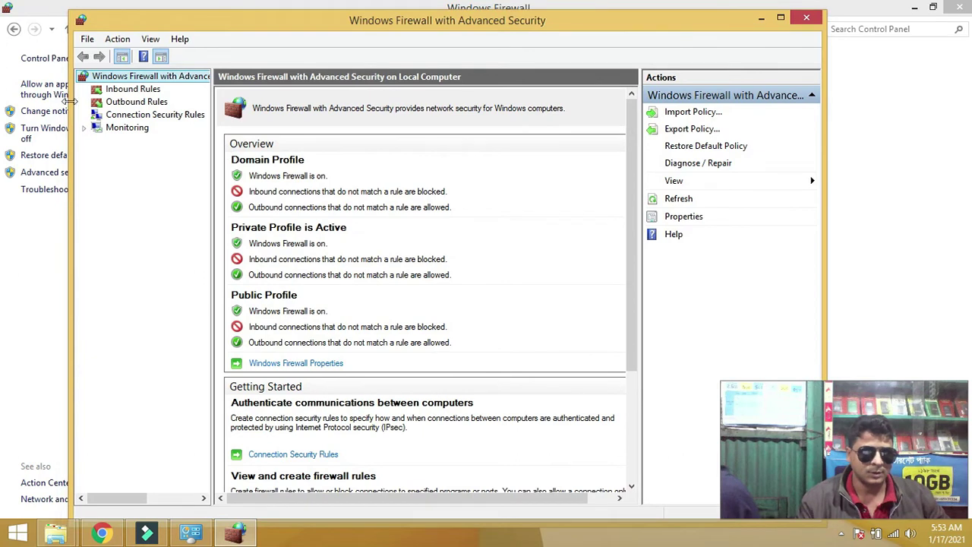
{"action": "left_click", "coordinate": [124, 90]}
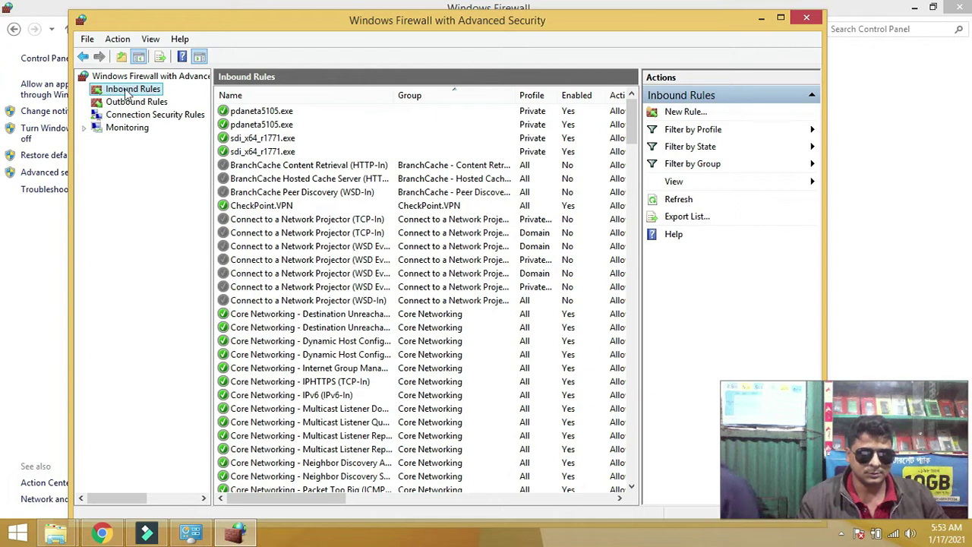
Compare the outbound and inbound rule lists, finishing on the inbound rules.
{"action": "left_click", "coordinate": [134, 102]}
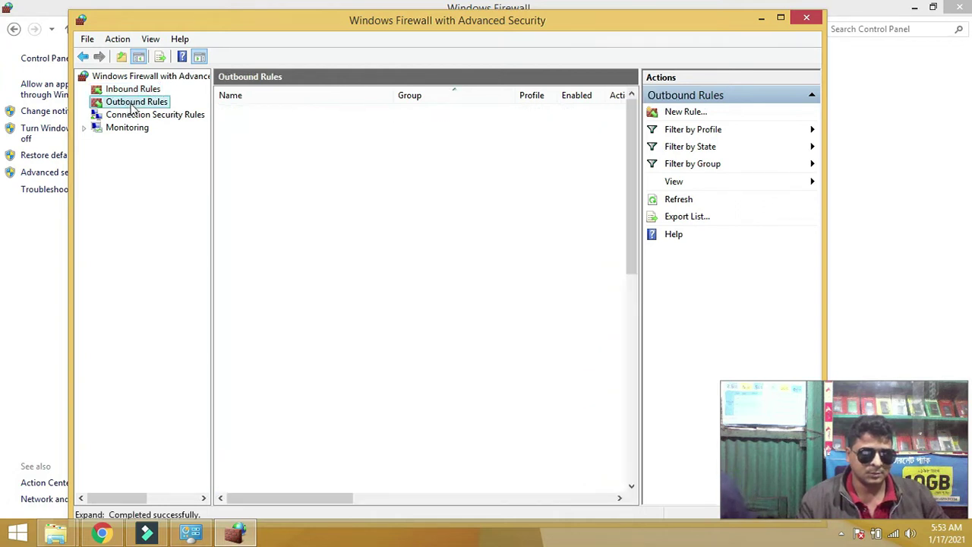
{"action": "left_click", "coordinate": [138, 90]}
{"action": "left_click", "coordinate": [137, 102]}
{"action": "left_click", "coordinate": [135, 90]}
{"action": "left_click", "coordinate": [136, 102]}
{"action": "left_click", "coordinate": [135, 89]}
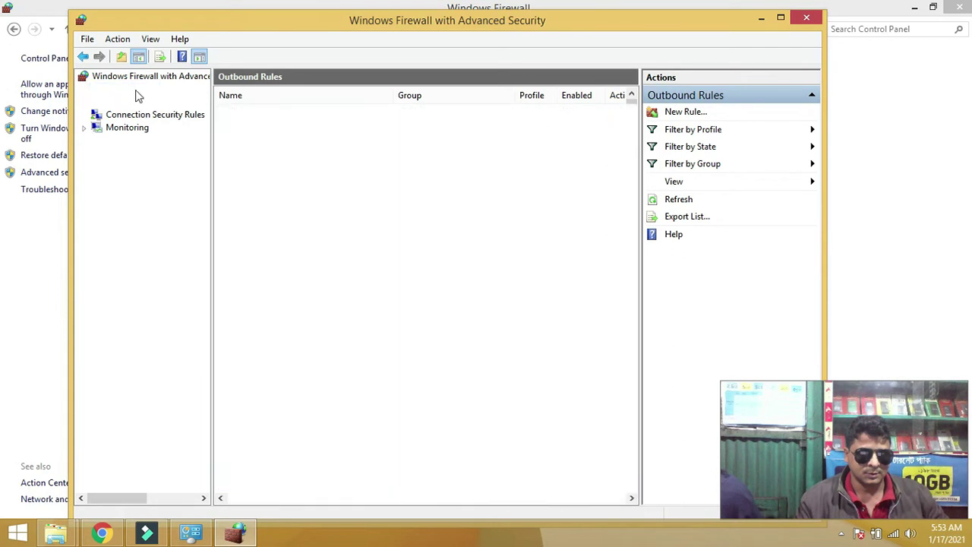
{"action": "left_click", "coordinate": [136, 101]}
{"action": "left_click", "coordinate": [136, 90]}
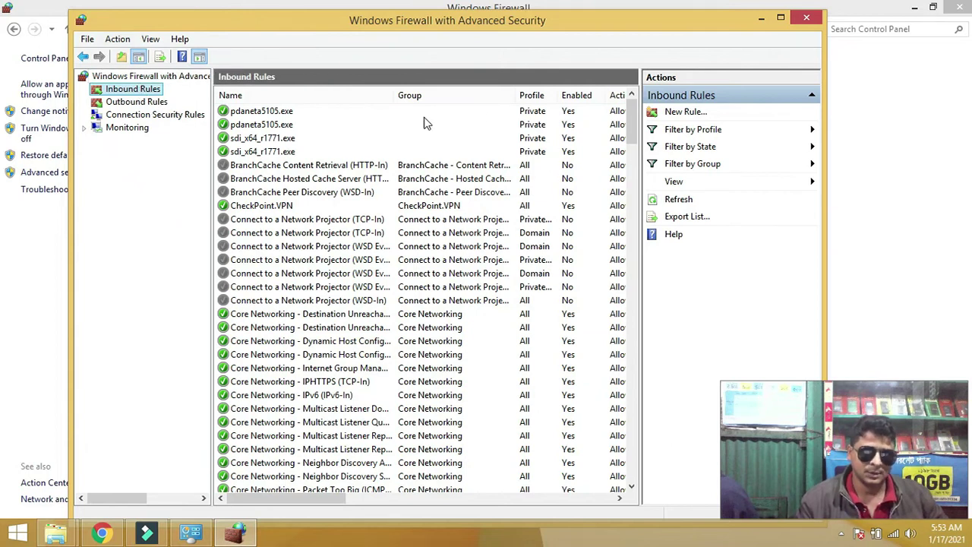
Start a new inbound rule of the Program type and proceed to its program path settings.
{"action": "left_click", "coordinate": [687, 114]}
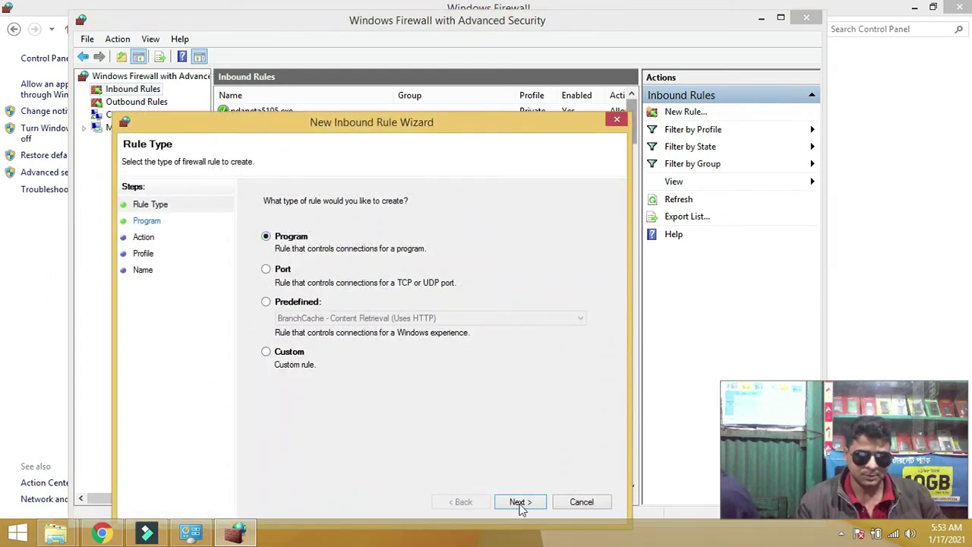
{"action": "left_click_drag", "start_coordinate": [484, 119], "coordinate": [494, 76]}
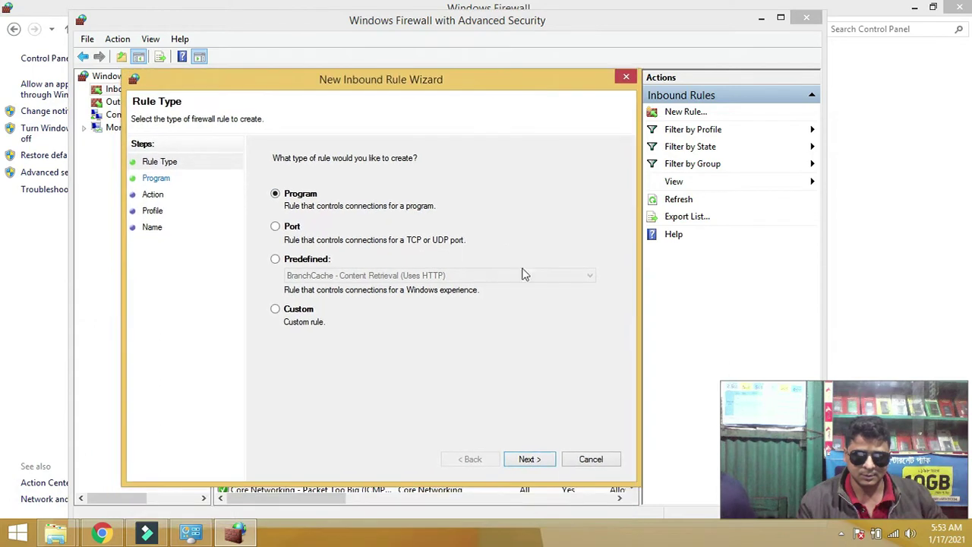
{"action": "left_click", "coordinate": [542, 460]}
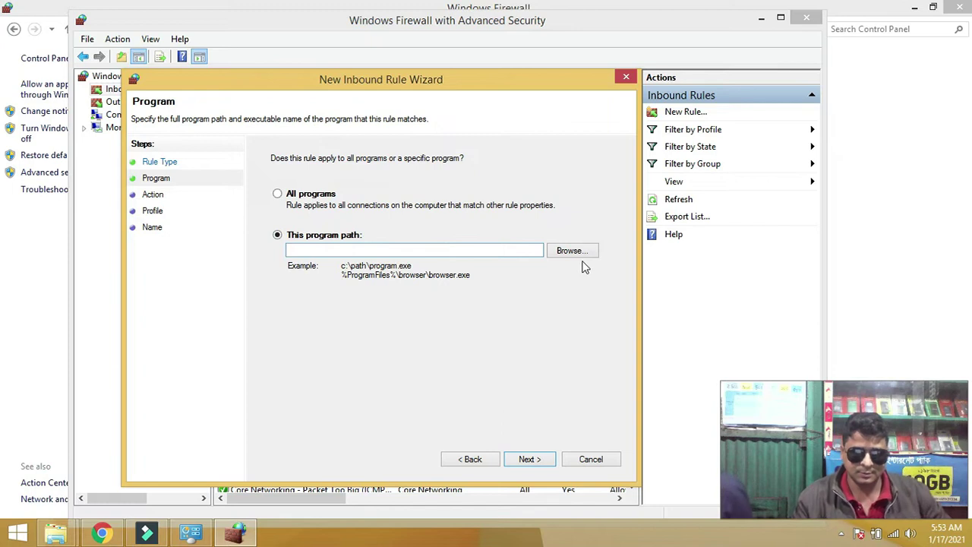
Look through the Miracle Thunder [OFFICIAL - FREE] v 2.82 folder in C:\Gsm_X_Team from the desktop, and return to the inbound rule wizard.
{"action": "right_click", "coordinate": [610, 530]}
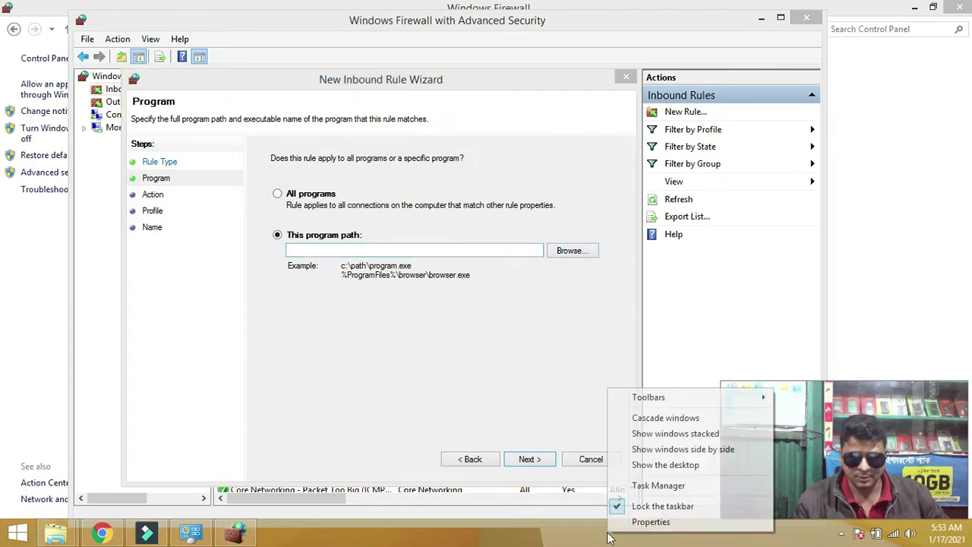
{"action": "left_click", "coordinate": [649, 467]}
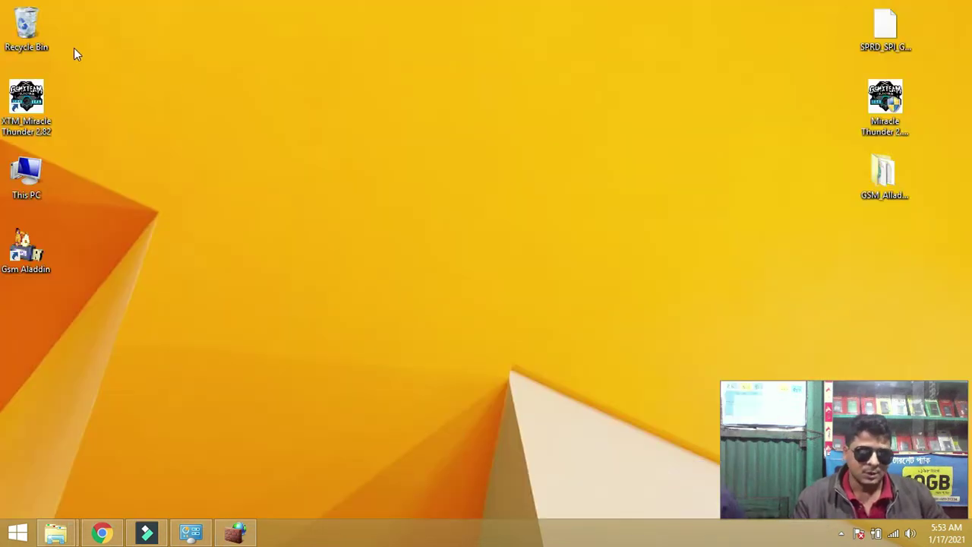
{"action": "double_click", "coordinate": [32, 175]}
{"action": "double_click", "coordinate": [211, 204]}
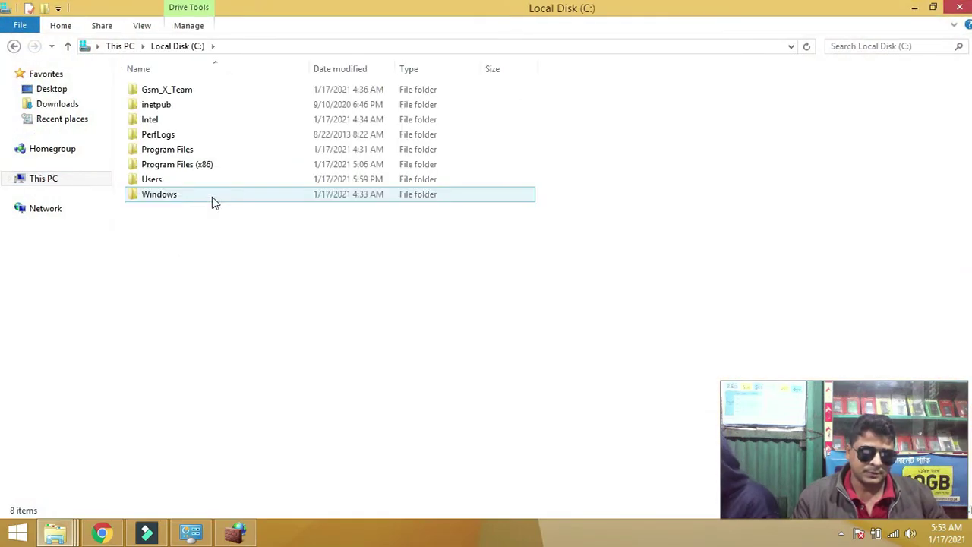
{"action": "double_click", "coordinate": [178, 89]}
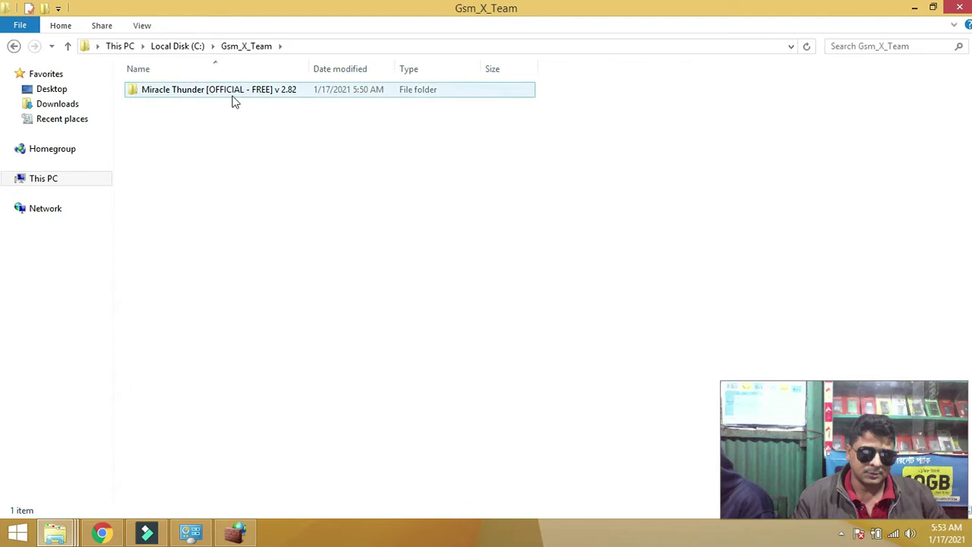
{"action": "double_click", "coordinate": [228, 90]}
{"action": "scroll", "coordinate": [200, 399], "scroll_direction": "down", "scroll_amount": 4}
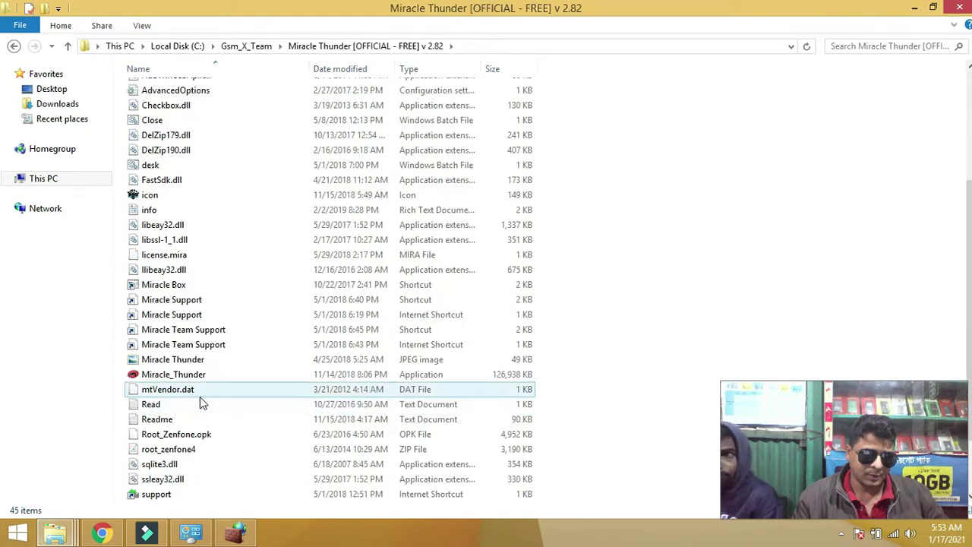
{"action": "scroll", "coordinate": [199, 396], "scroll_direction": "down", "scroll_amount": 2}
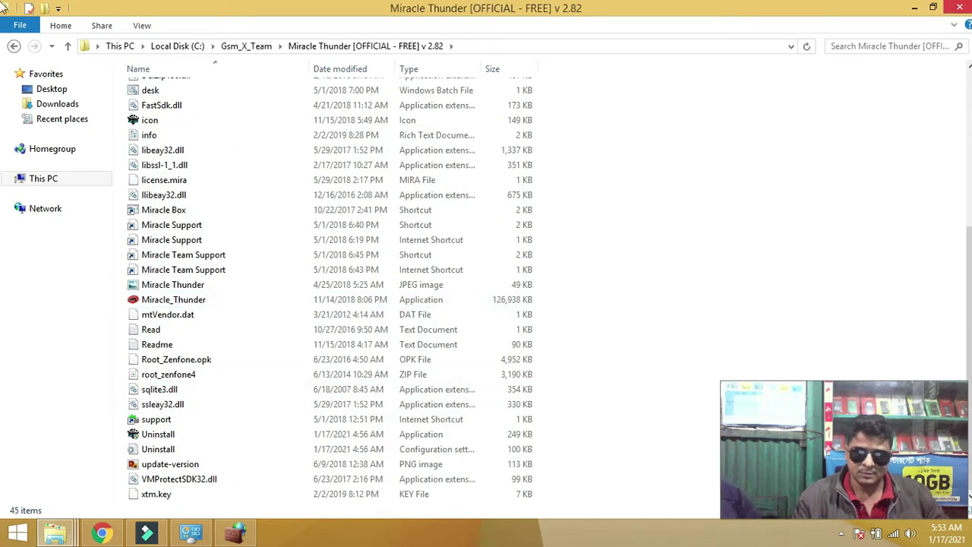
{"action": "left_click", "coordinate": [962, 6]}
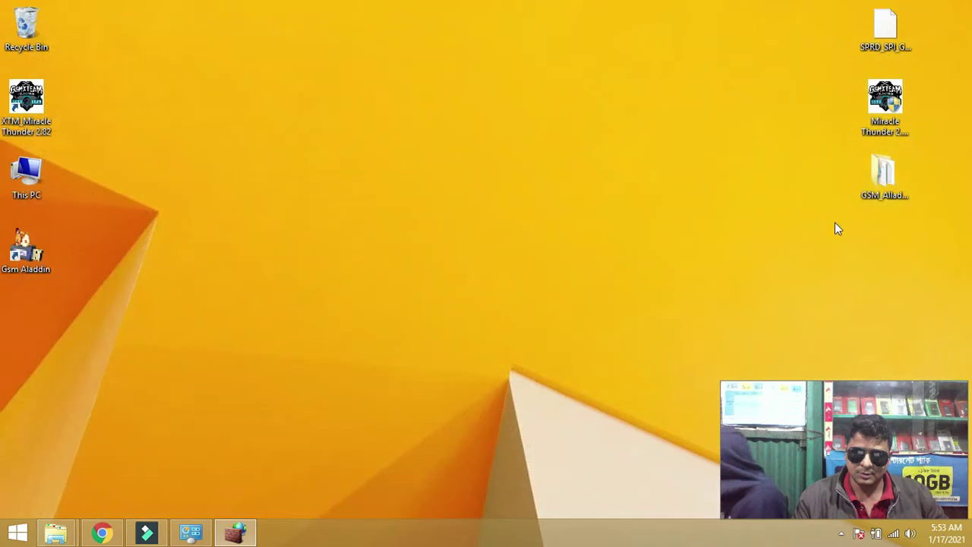
{"action": "left_click", "coordinate": [244, 534]}
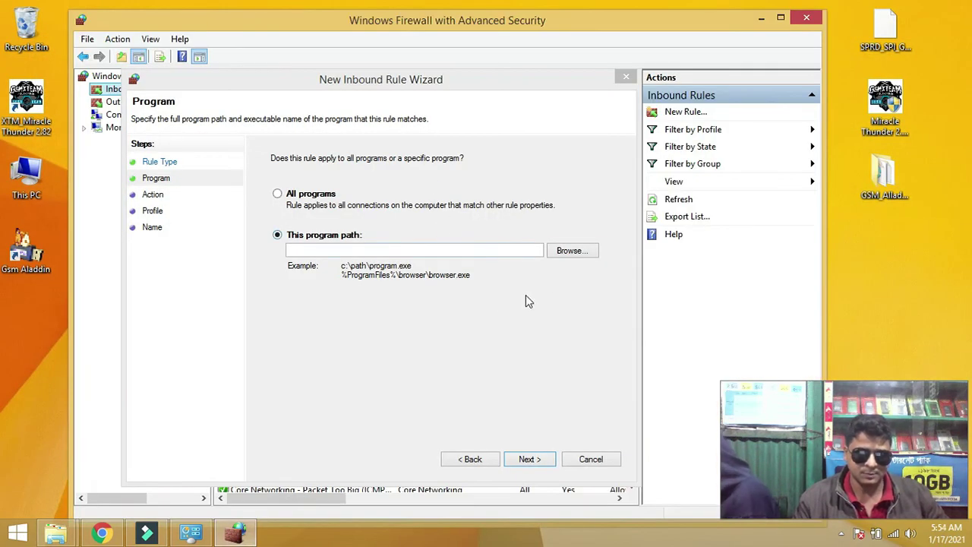
Set the inbound rule's program path to the Miracle_Thunder application in C:\Gsm_X_Team\Miracle Thunder [OFFICIAL - FREE] v 2.82.
{"action": "left_click", "coordinate": [573, 252]}
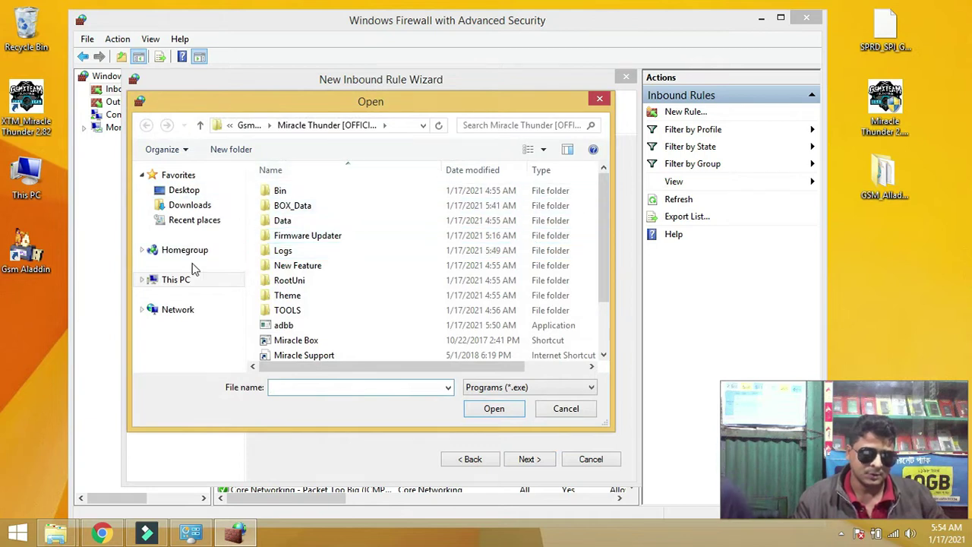
{"action": "left_click", "coordinate": [175, 281]}
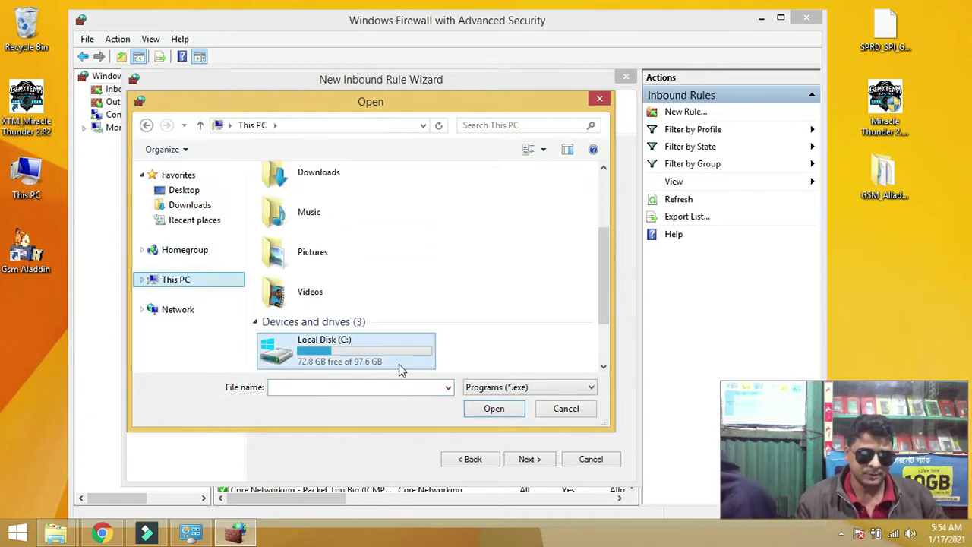
{"action": "double_click", "coordinate": [332, 348]}
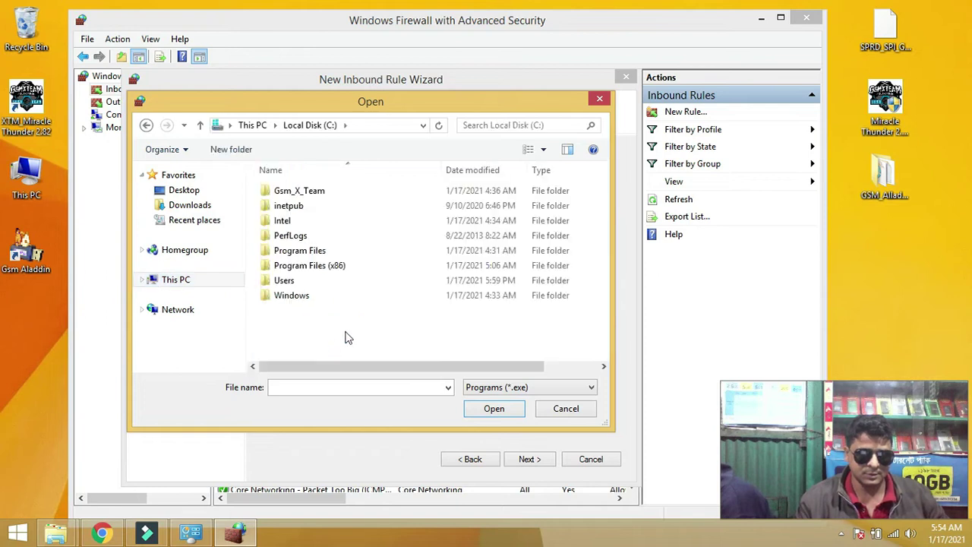
{"action": "double_click", "coordinate": [303, 194]}
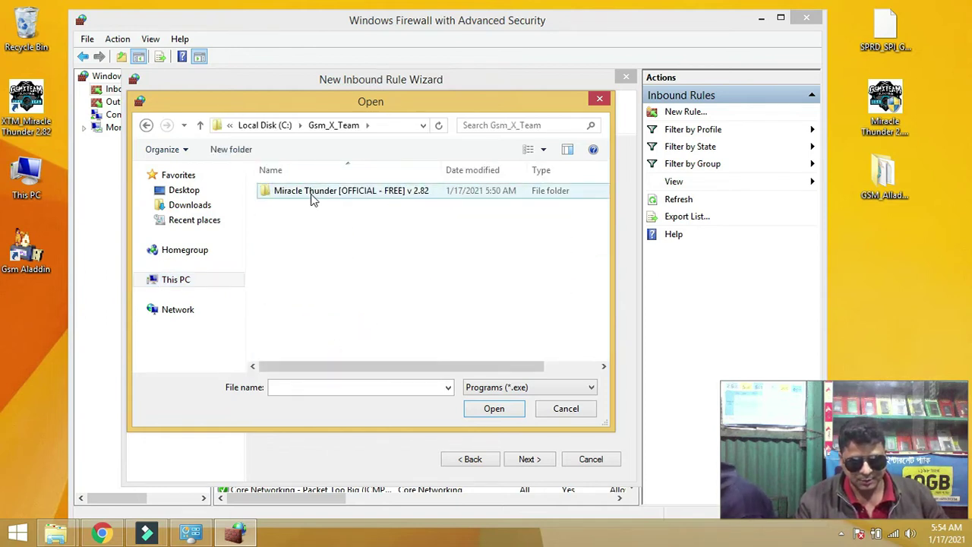
{"action": "double_click", "coordinate": [385, 196]}
{"action": "scroll", "coordinate": [384, 311], "scroll_direction": "down", "scroll_amount": 2}
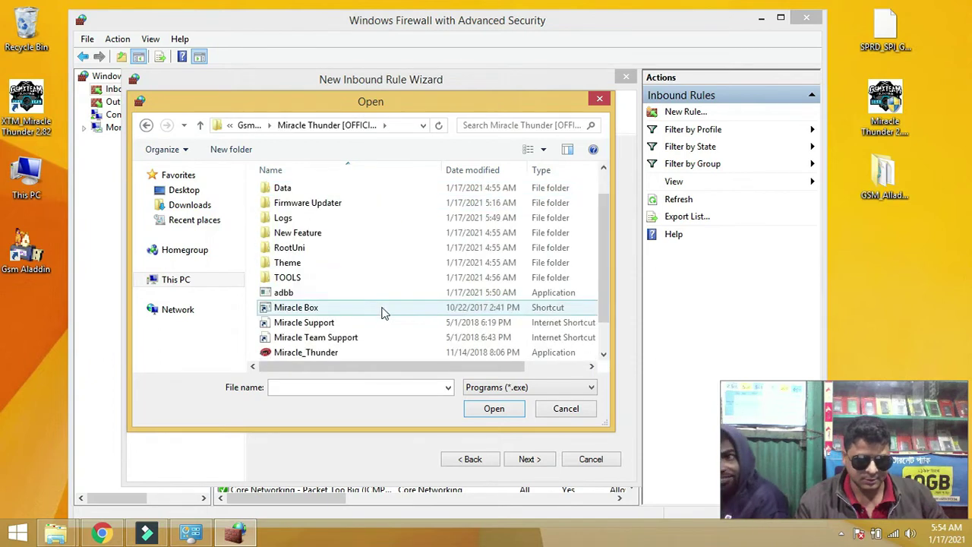
{"action": "left_click", "coordinate": [306, 325]}
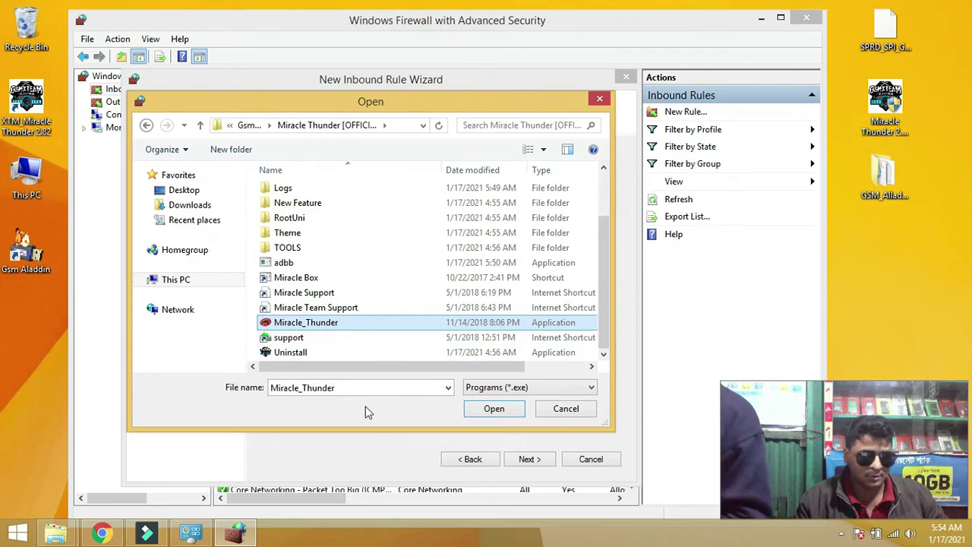
{"action": "left_click", "coordinate": [493, 409]}
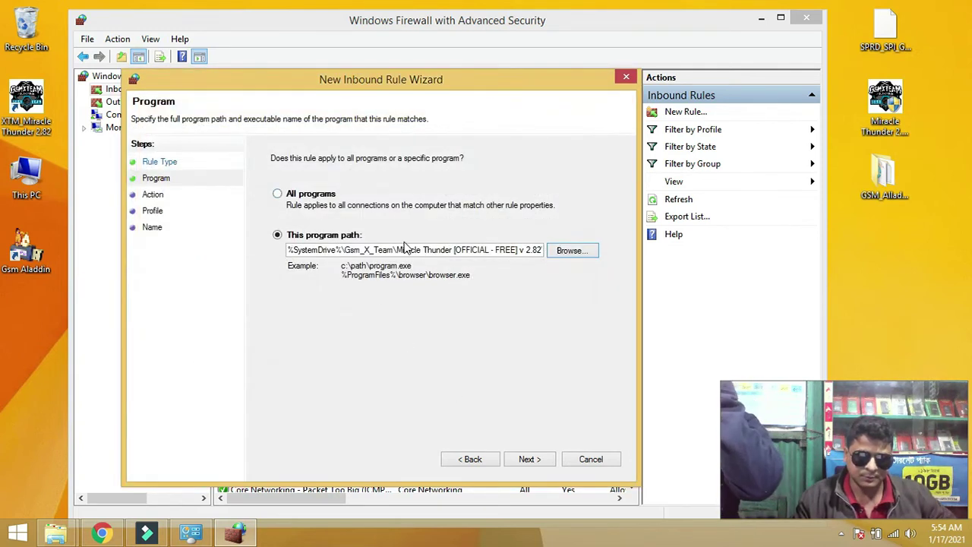
{"action": "left_click", "coordinate": [530, 460]}
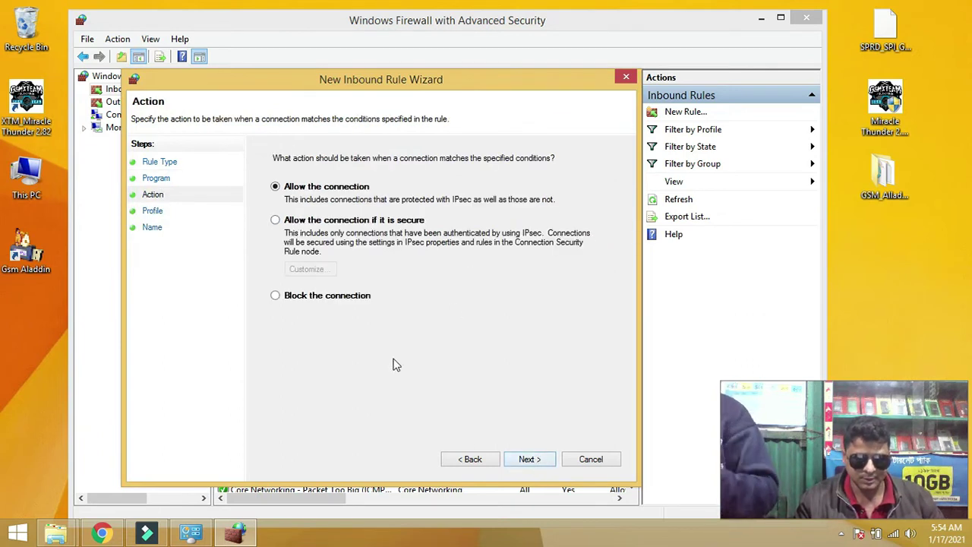
Set the inbound rule to block the connection and apply it to the Domain, Private and Public profiles.
{"action": "left_click", "coordinate": [287, 299]}
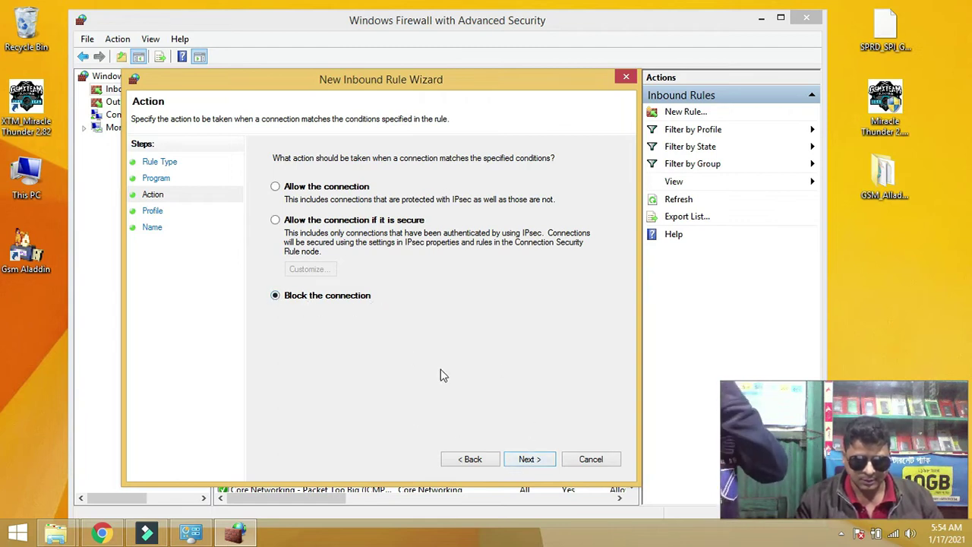
{"action": "left_click", "coordinate": [530, 460]}
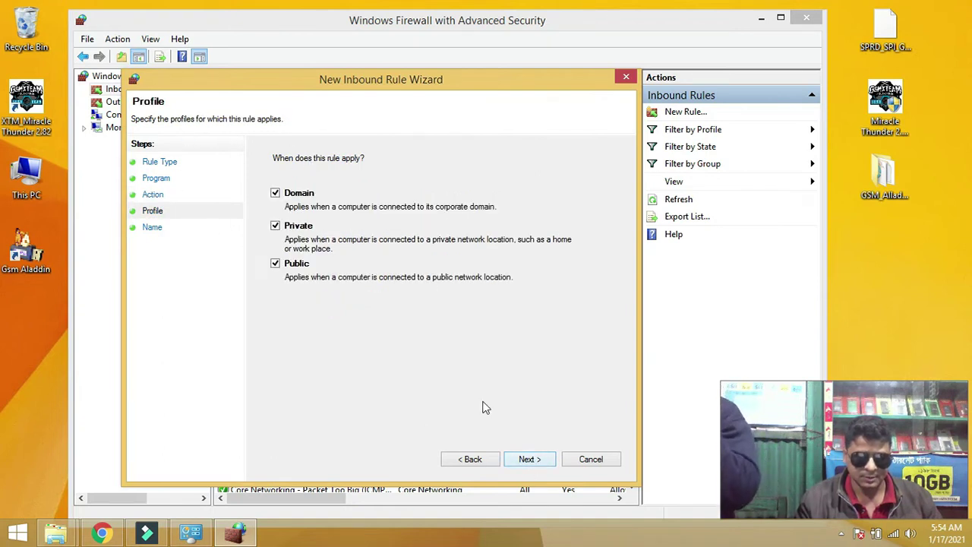
{"action": "left_click", "coordinate": [529, 458]}
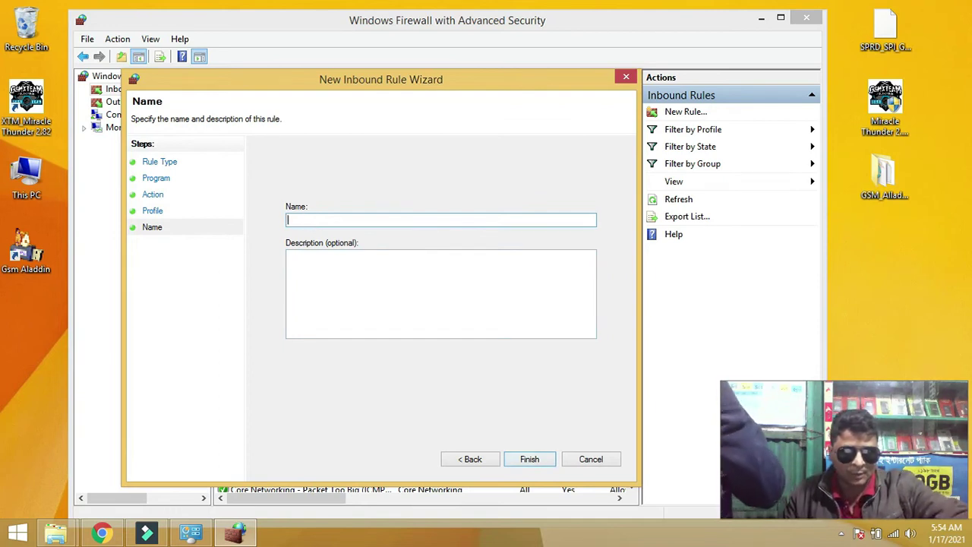
Name the inbound rule "flashbd" and finish creating it.
{"action": "type", "text": "fla"}
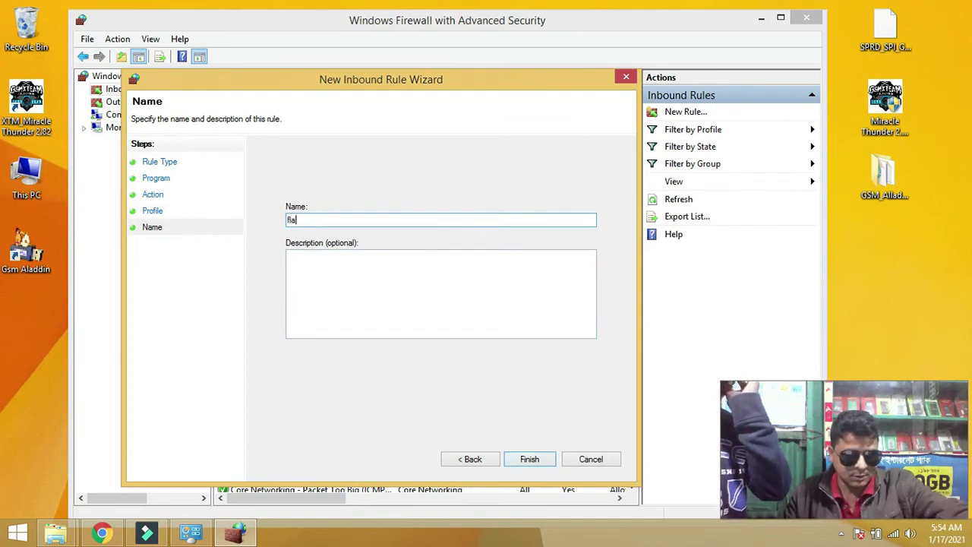
{"action": "type", "text": "sh"}
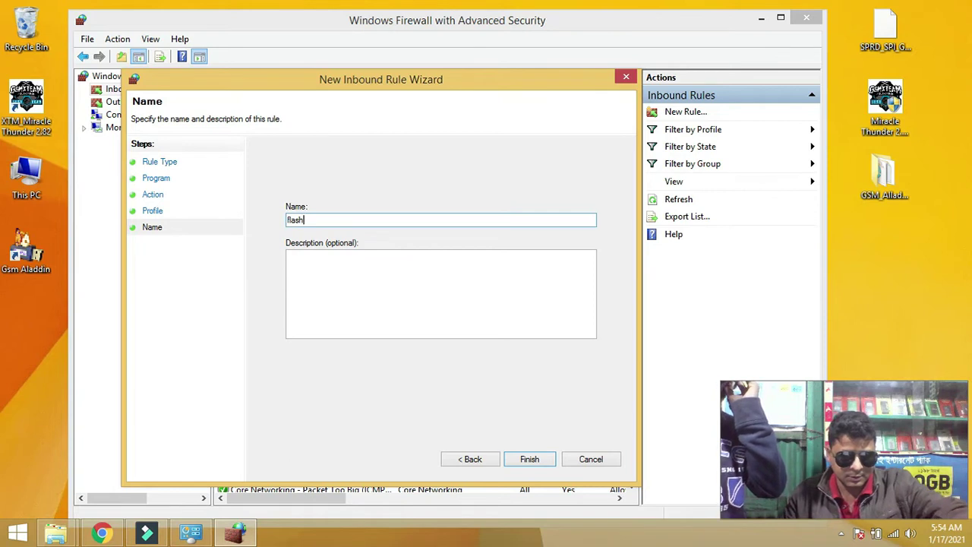
{"action": "type", "text": "bd"}
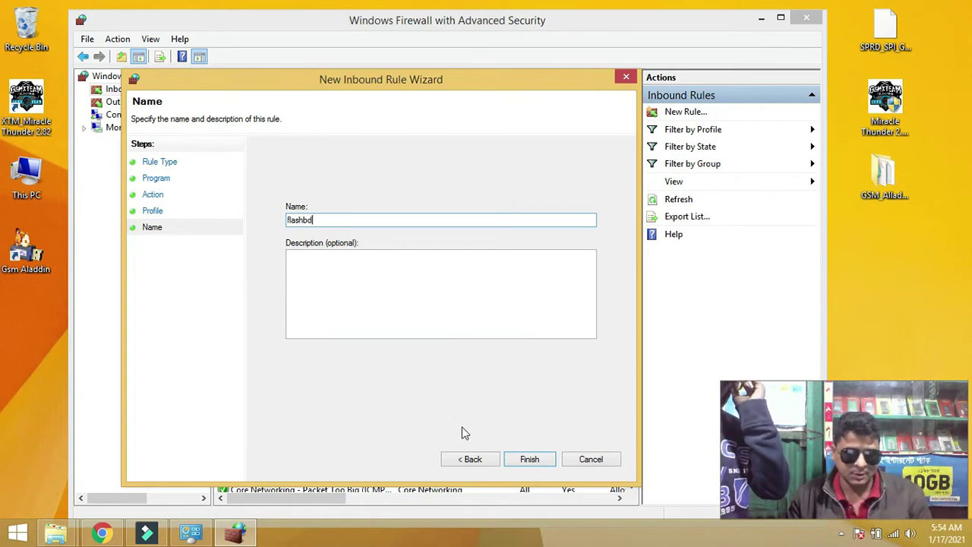
{"action": "left_click", "coordinate": [528, 459]}
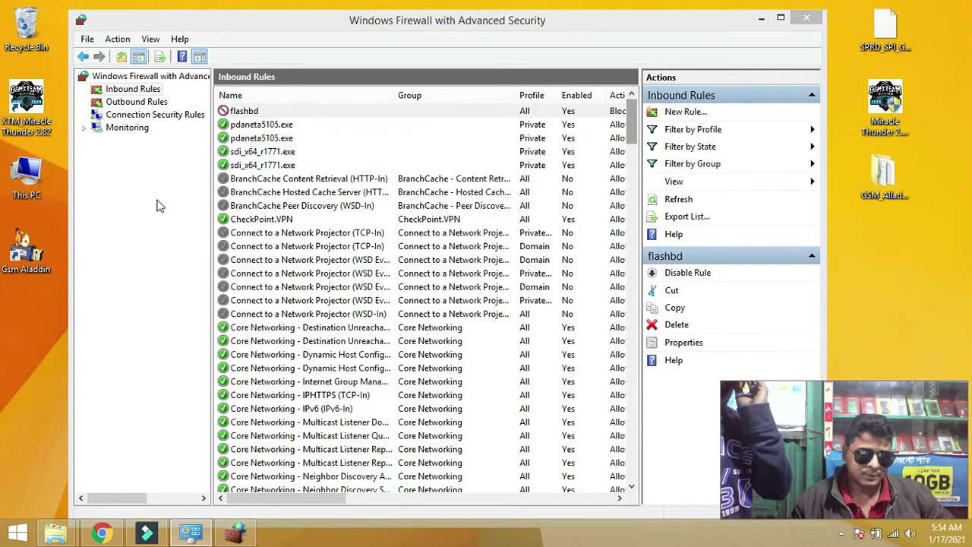
Start a new outbound rule of the Program type and proceed to its program path settings.
{"action": "left_click", "coordinate": [127, 104]}
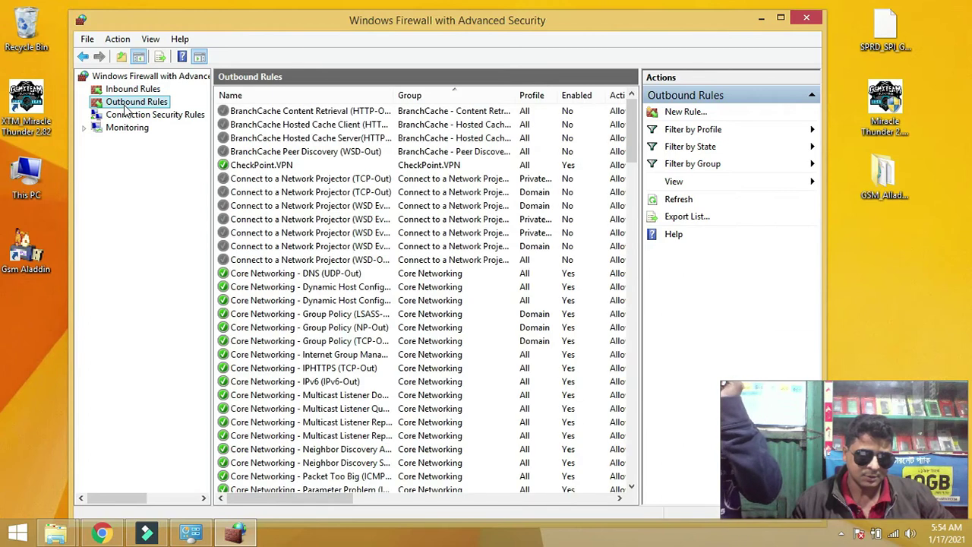
{"action": "left_click", "coordinate": [676, 113]}
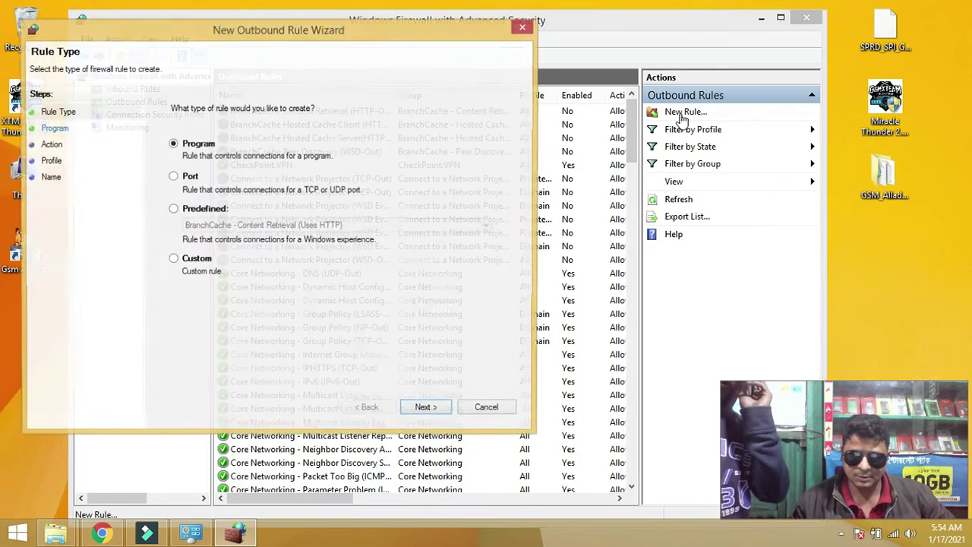
{"action": "left_click", "coordinate": [426, 410]}
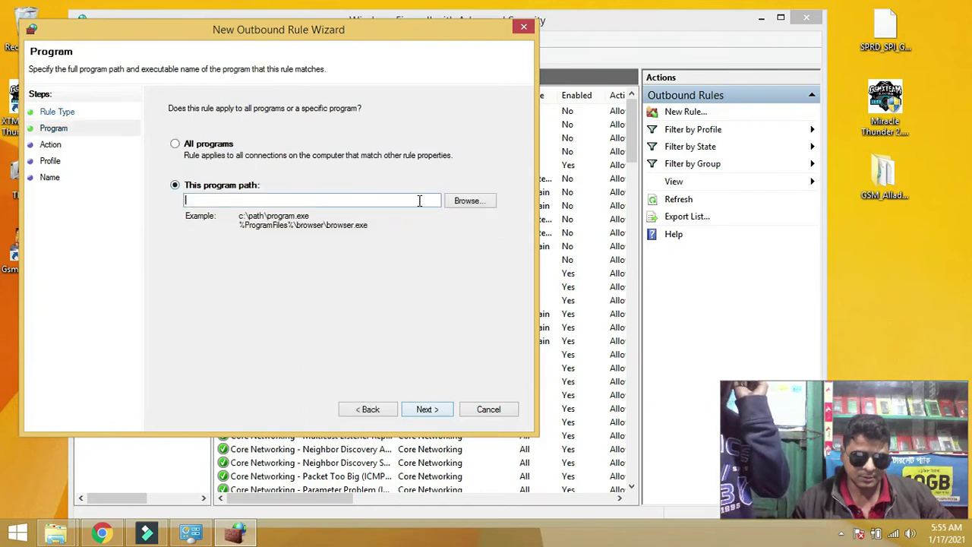
Set the outbound rule's program path to the Miracle_Thunder application in C:\Gsm_X_Team\Miracle Thunder [OFFICIAL - FREE] v 2.82.
{"action": "left_click", "coordinate": [468, 200]}
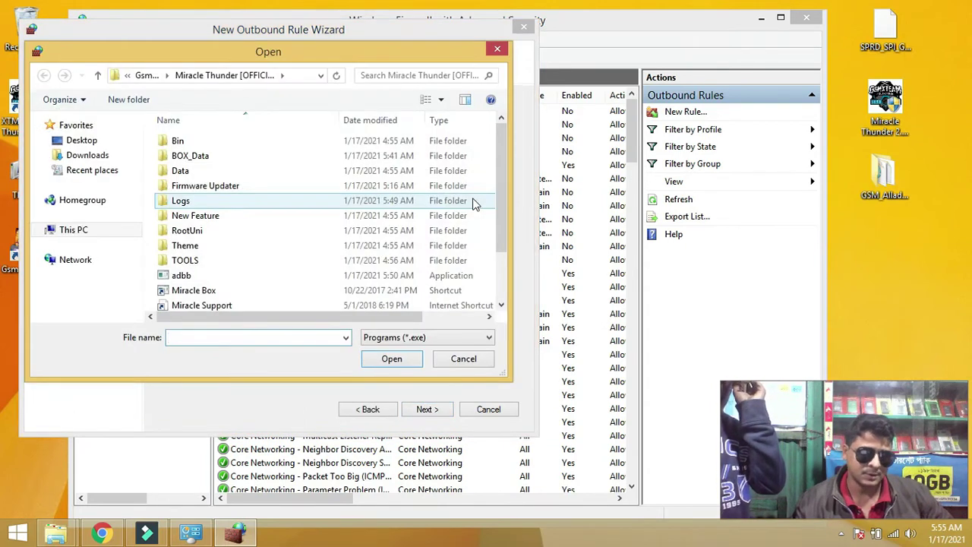
{"action": "left_click", "coordinate": [76, 230]}
{"action": "double_click", "coordinate": [220, 300]}
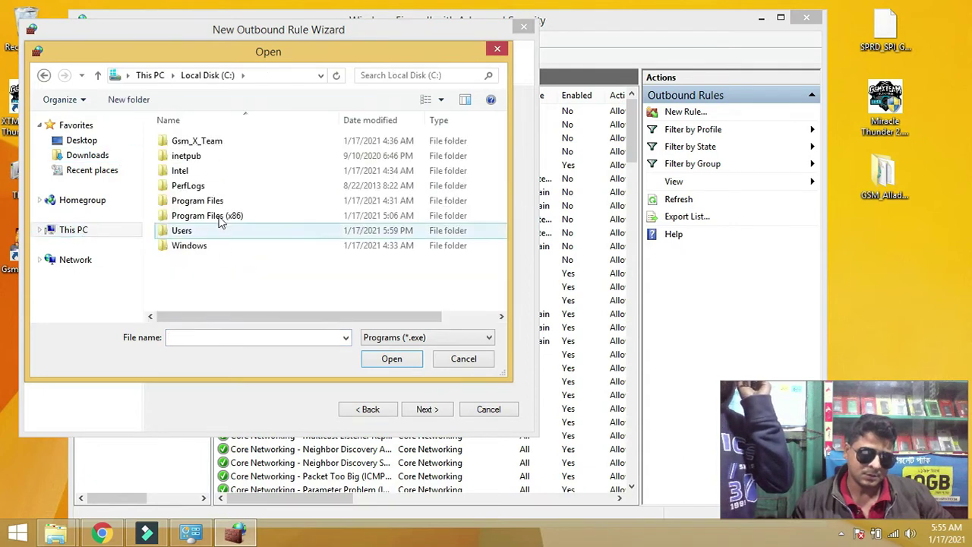
{"action": "left_click", "coordinate": [196, 147]}
{"action": "double_click", "coordinate": [196, 144]}
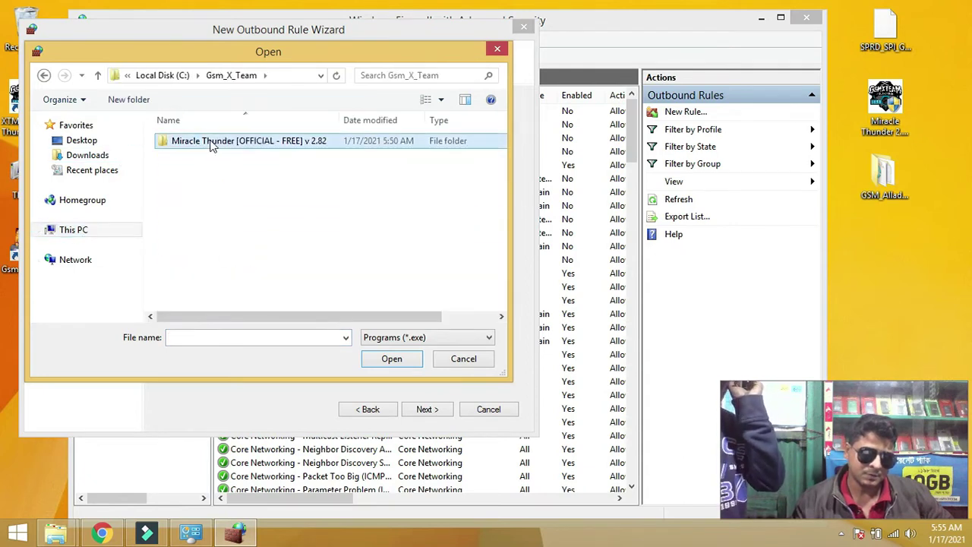
{"action": "double_click", "coordinate": [210, 145]}
{"action": "scroll", "coordinate": [244, 244], "scroll_direction": "down", "scroll_amount": 1}
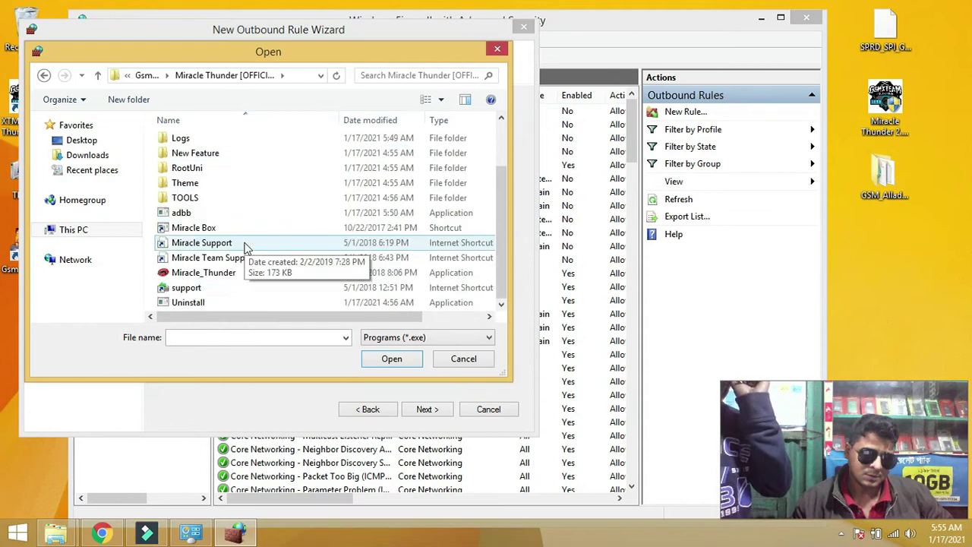
{"action": "left_click", "coordinate": [223, 279]}
{"action": "double_click", "coordinate": [222, 278]}
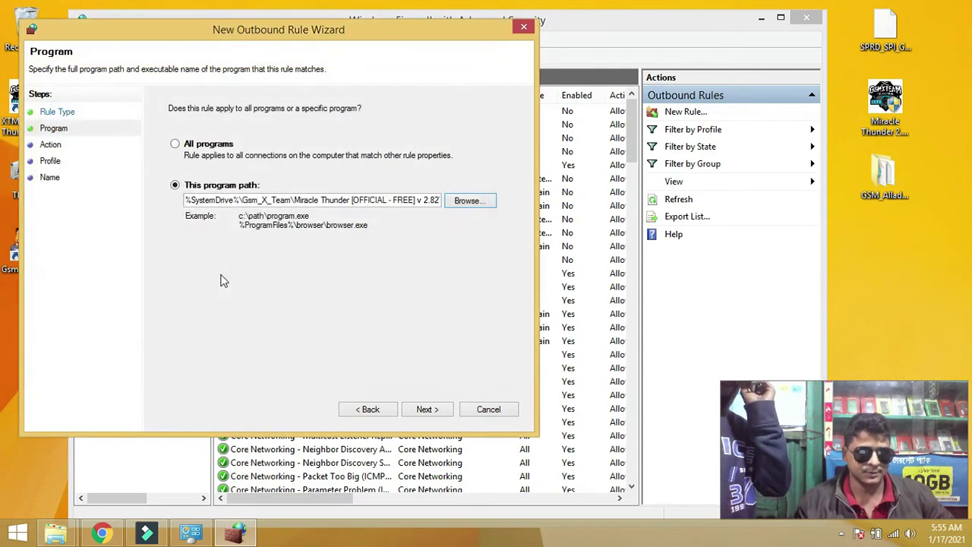
Finish the outbound rule as a connection block on the Domain, Private and Public profiles, named "flashbd", and close the firewall console.
{"action": "left_click", "coordinate": [426, 410]}
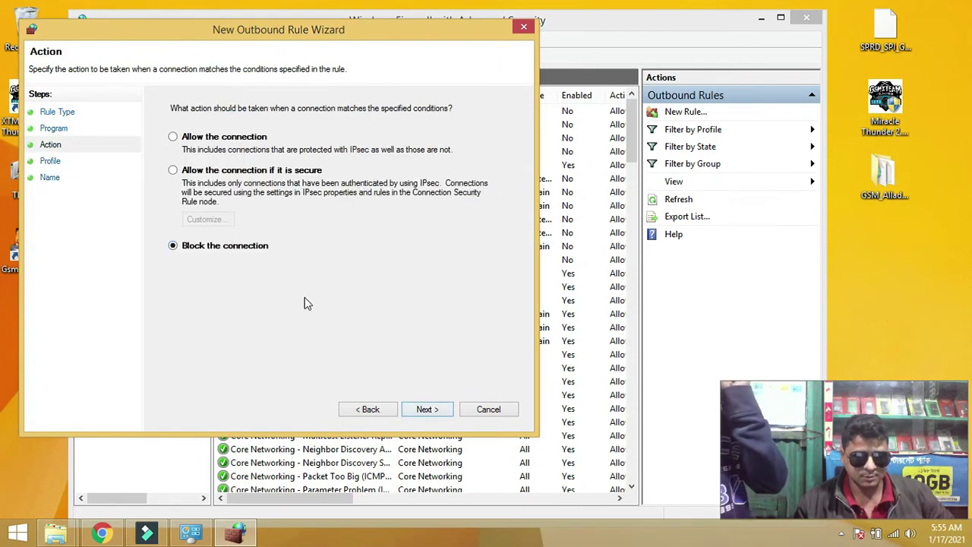
{"action": "left_click", "coordinate": [427, 409]}
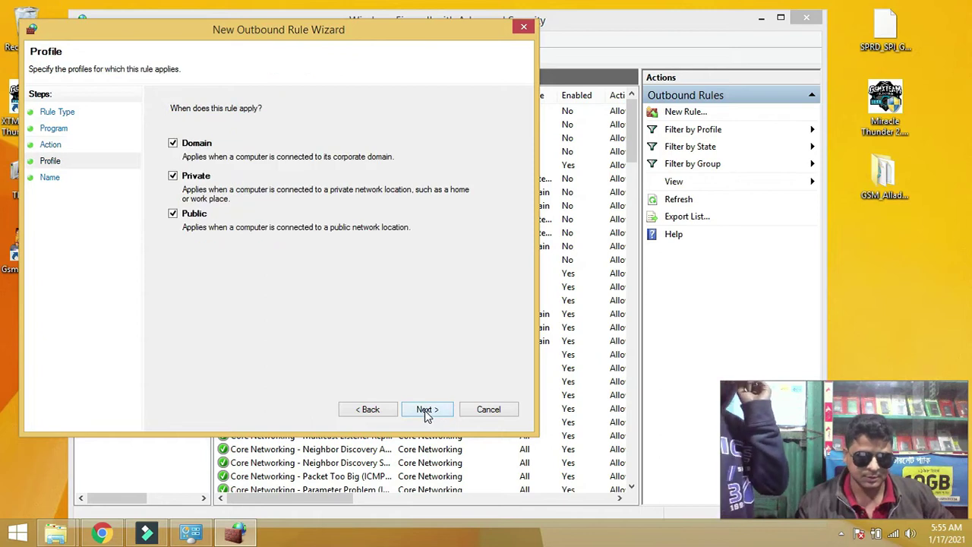
{"action": "left_click", "coordinate": [426, 410]}
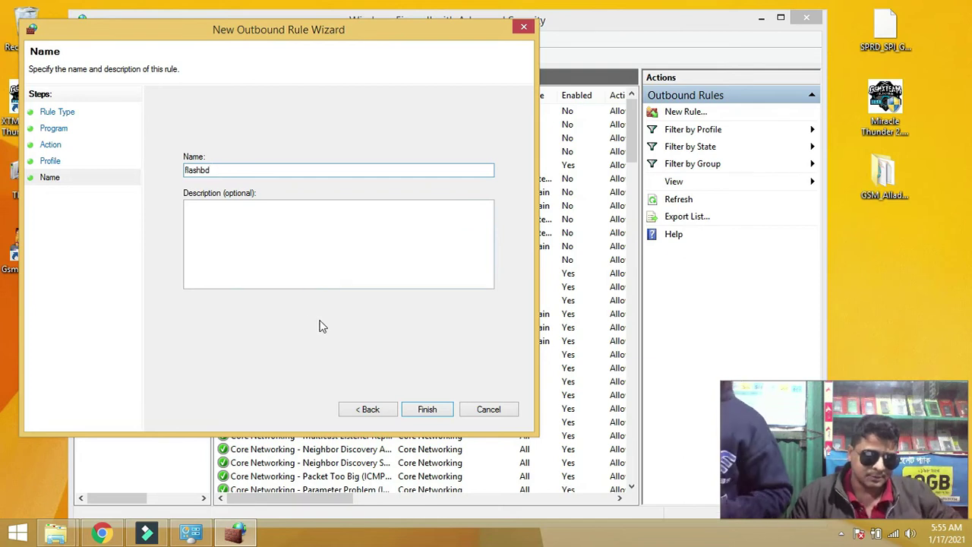
{"action": "left_click", "coordinate": [425, 411]}
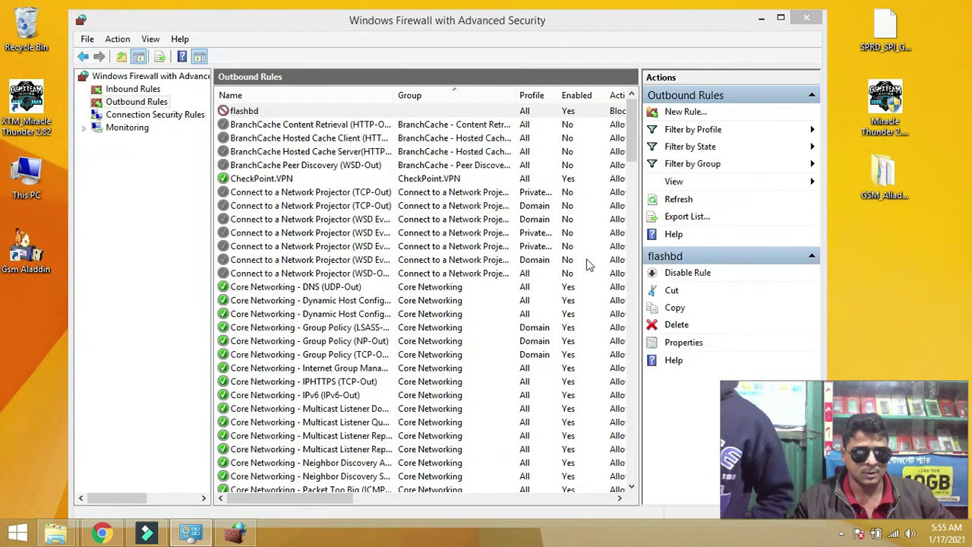
{"action": "left_click", "coordinate": [806, 18]}
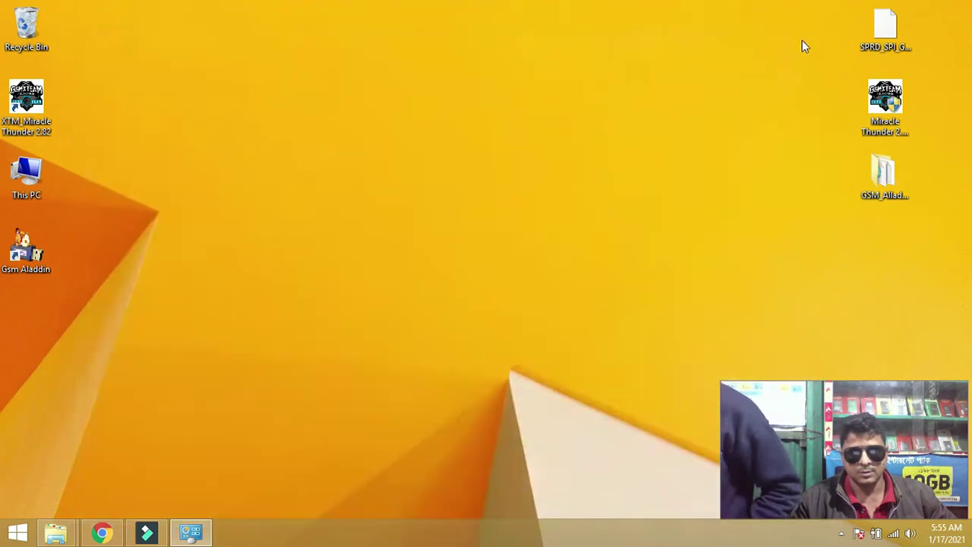
Refresh the desktop and run the XTM_Miracle Thunder 2.82 shortcut as administrator.
{"action": "right_click", "coordinate": [406, 131]}
{"action": "left_click", "coordinate": [461, 172]}
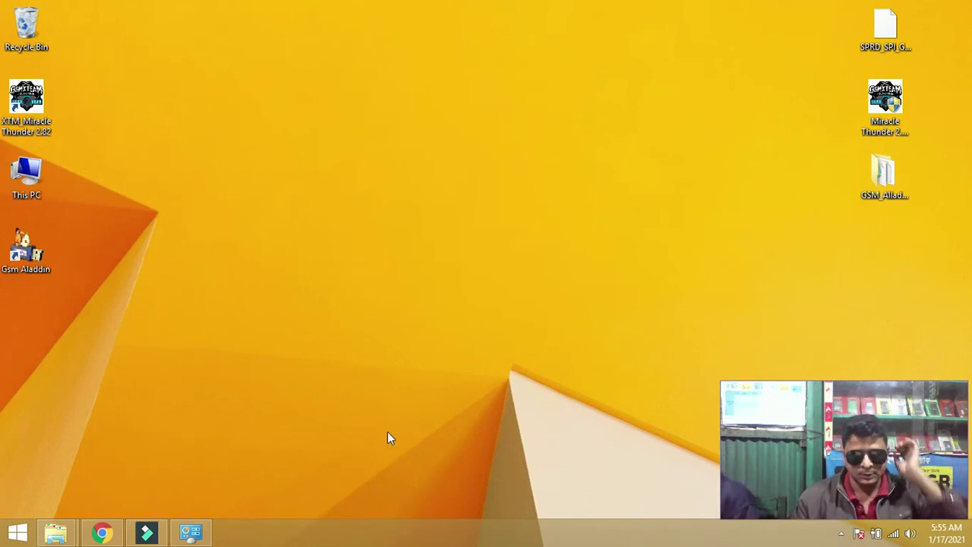
{"action": "right_click", "coordinate": [415, 234]}
{"action": "left_click", "coordinate": [444, 274]}
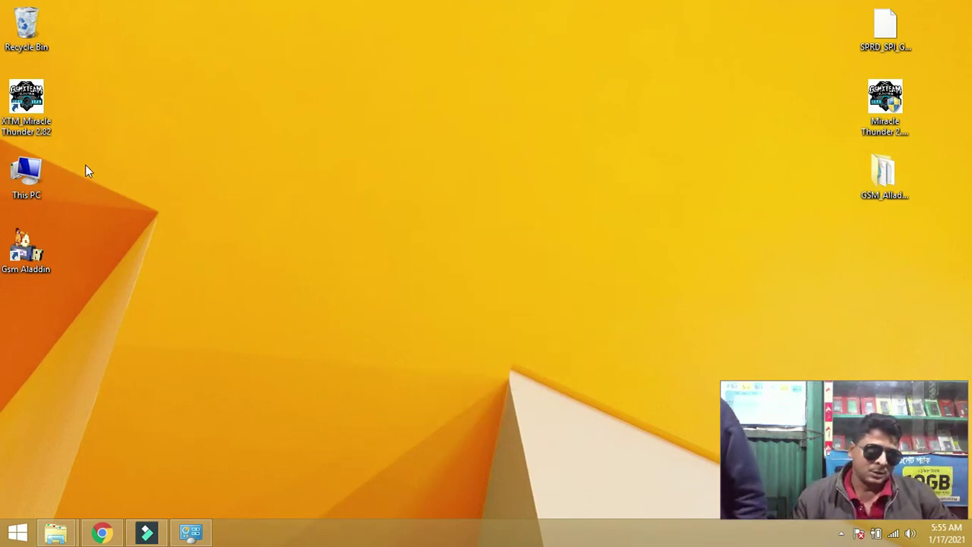
{"action": "right_click", "coordinate": [21, 99]}
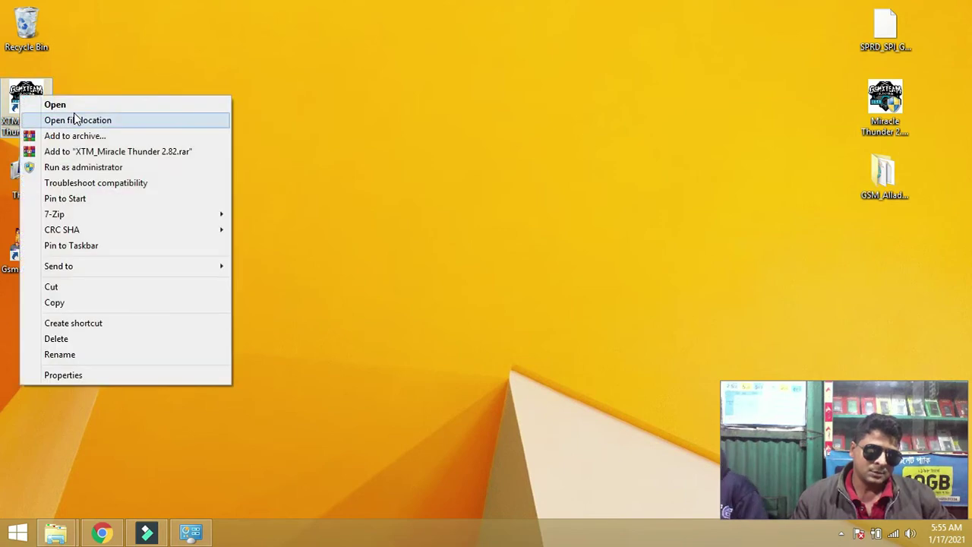
{"action": "left_click", "coordinate": [122, 169]}
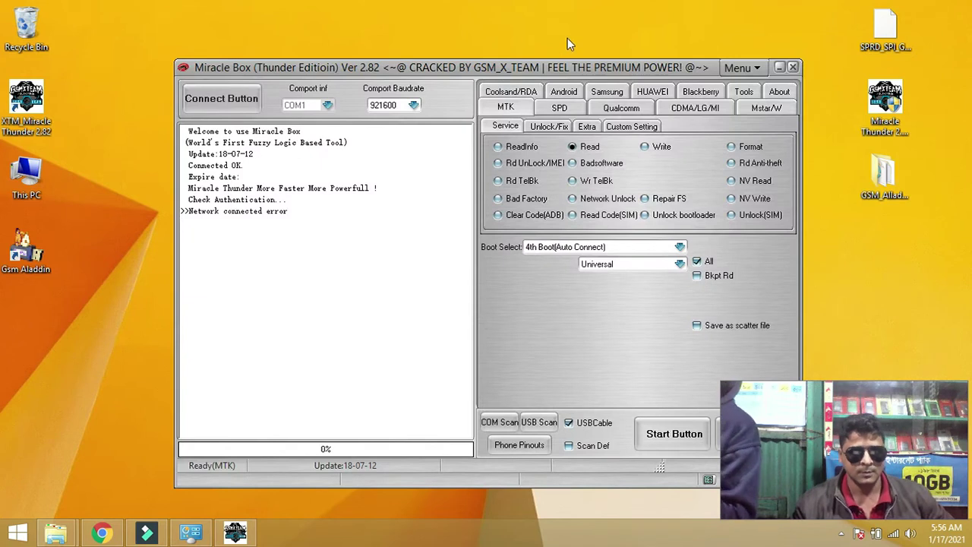
Examine the start-up log in Miracle Box, highlighting its lines including the authentication check.
{"action": "left_click_drag", "start_coordinate": [547, 72], "coordinate": [499, 41]}
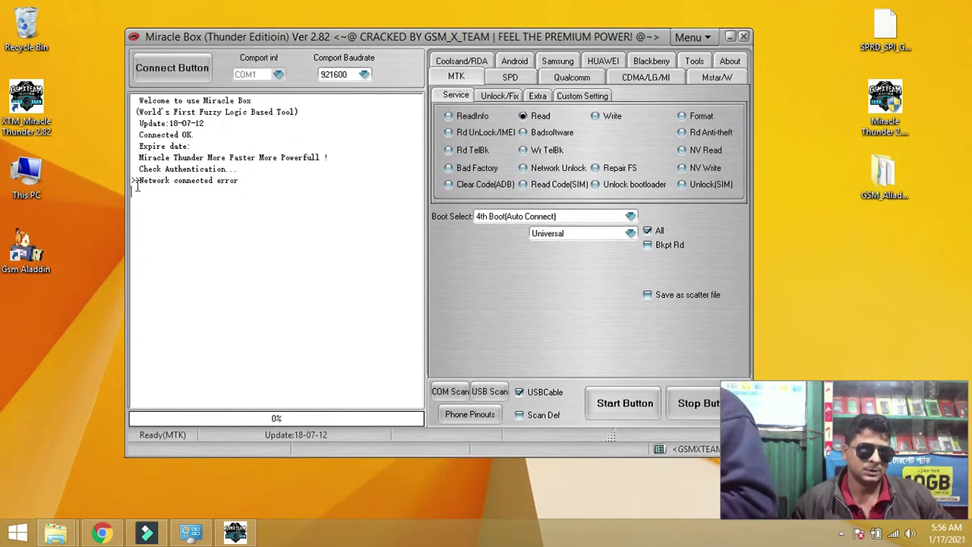
{"action": "left_click_drag", "start_coordinate": [137, 182], "coordinate": [270, 186]}
{"action": "left_click_drag", "start_coordinate": [309, 288], "coordinate": [94, 82]}
{"action": "left_click", "coordinate": [200, 182]}
{"action": "left_click_drag", "start_coordinate": [265, 197], "coordinate": [129, 87]}
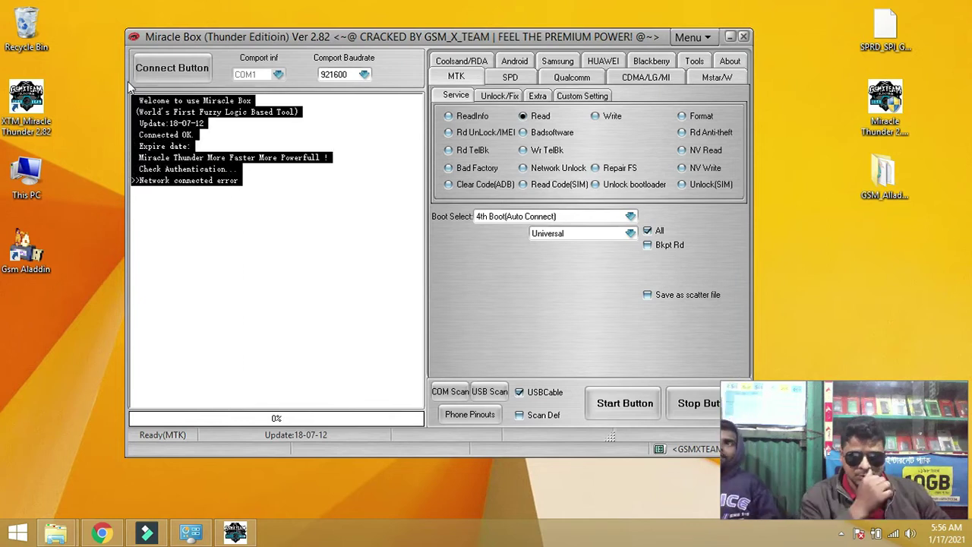
{"action": "left_click_drag", "start_coordinate": [382, 40], "coordinate": [351, 24]}
Choose the MTK Write operation and load SPRD_SPI_GIGADEVICE_GD25Q_4MiB.bin from the Desktop as its file.
{"action": "left_click", "coordinate": [587, 104]}
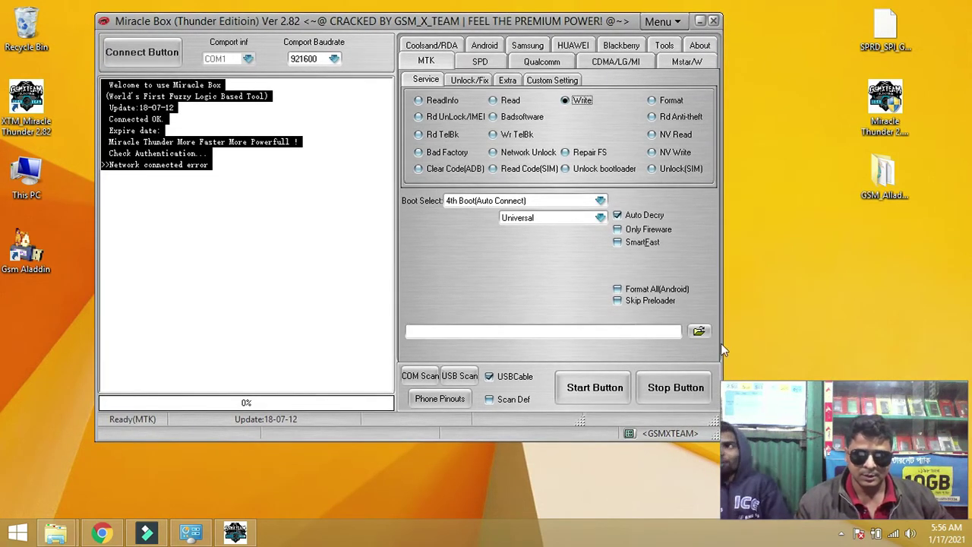
{"action": "left_click", "coordinate": [699, 332]}
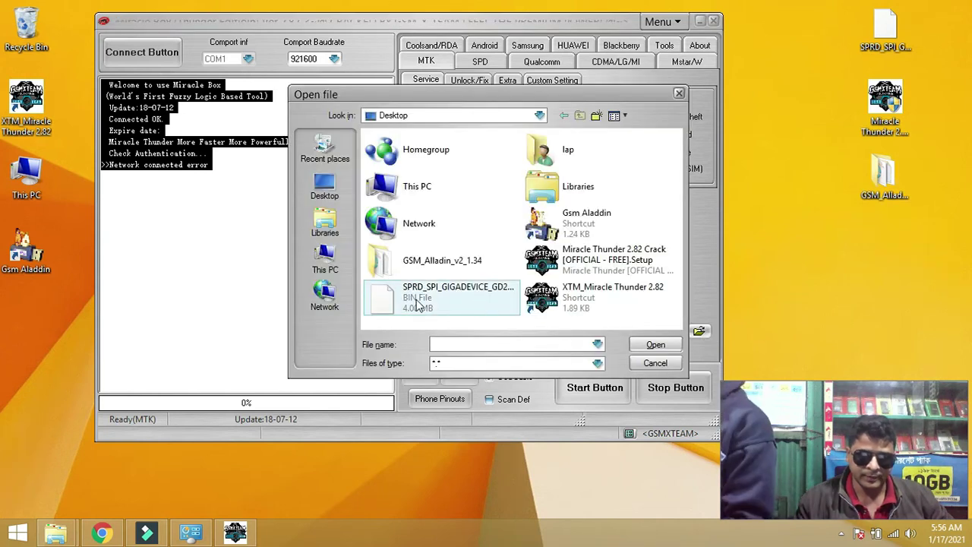
{"action": "left_click", "coordinate": [410, 304]}
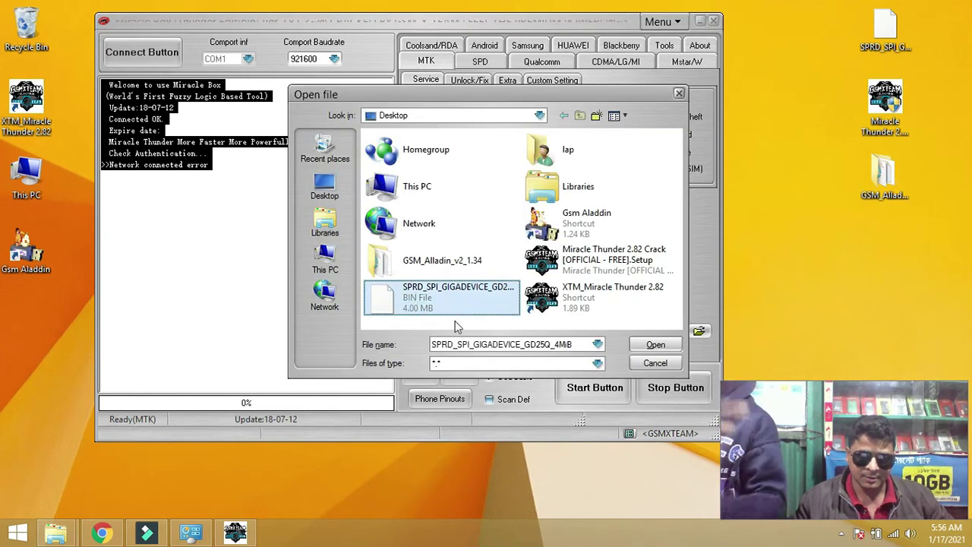
{"action": "left_click", "coordinate": [657, 346]}
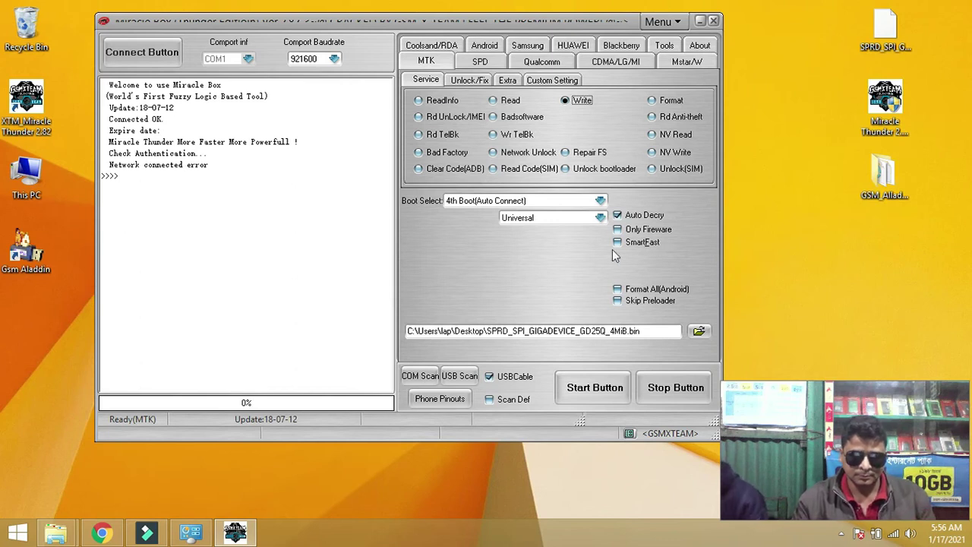
Switch to the SPD platform and choose SPD6631E SP as the chip type.
{"action": "left_click", "coordinate": [484, 64]}
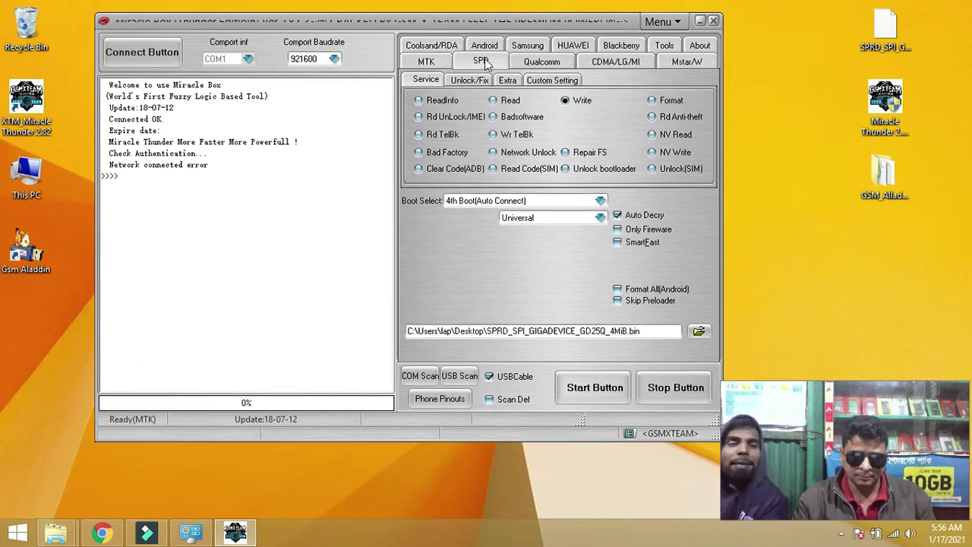
{"action": "left_click", "coordinate": [627, 196]}
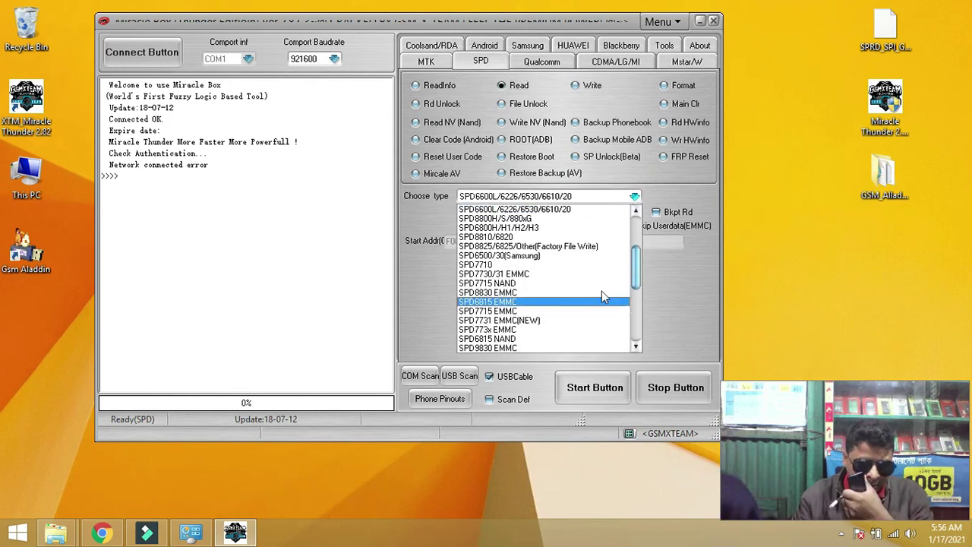
{"action": "scroll", "coordinate": [636, 262], "scroll_direction": "down", "scroll_amount": 5}
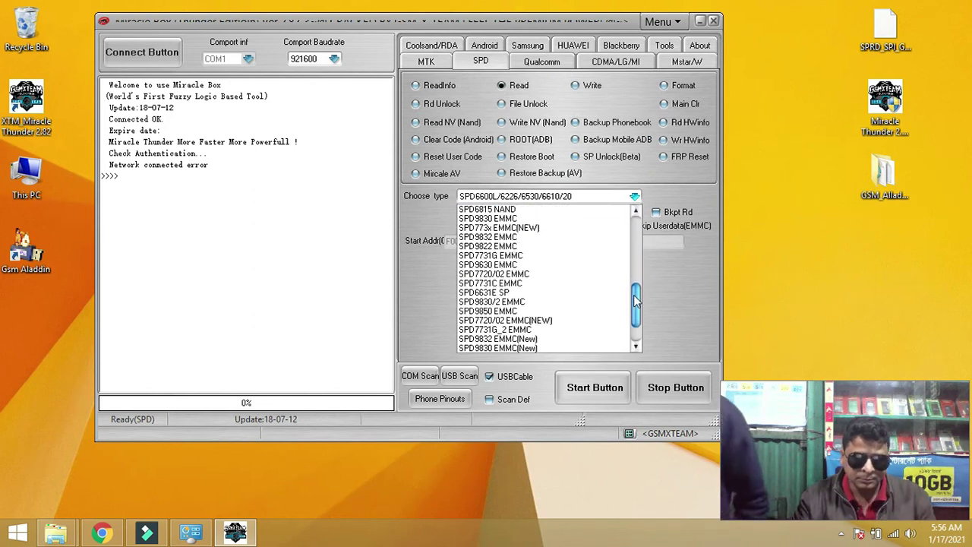
{"action": "left_click", "coordinate": [523, 283]}
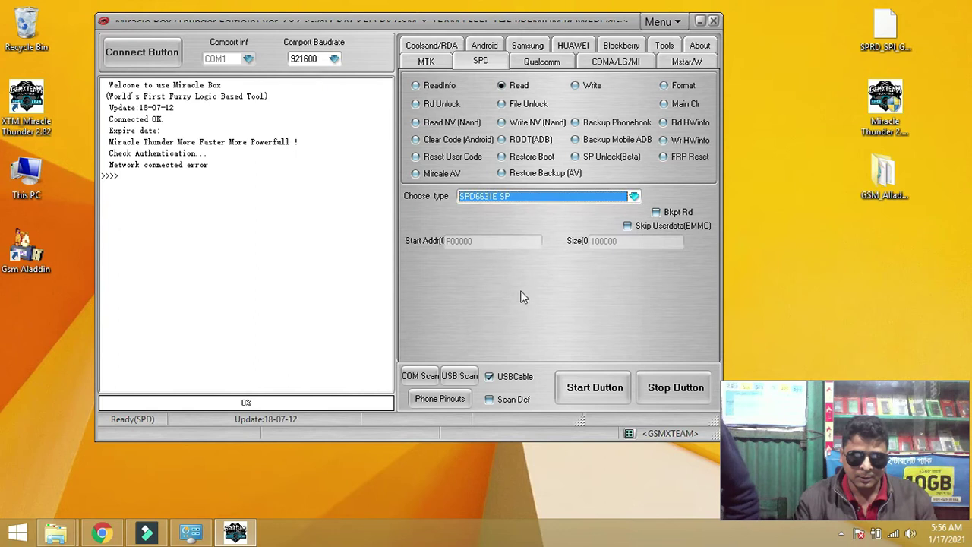
Select the SPD Write operation, load SPRD_SPI_GIGADEVICE_GD25Q_4MiB.bin from the Desktop and start flashing the phone.
{"action": "left_click", "coordinate": [591, 86]}
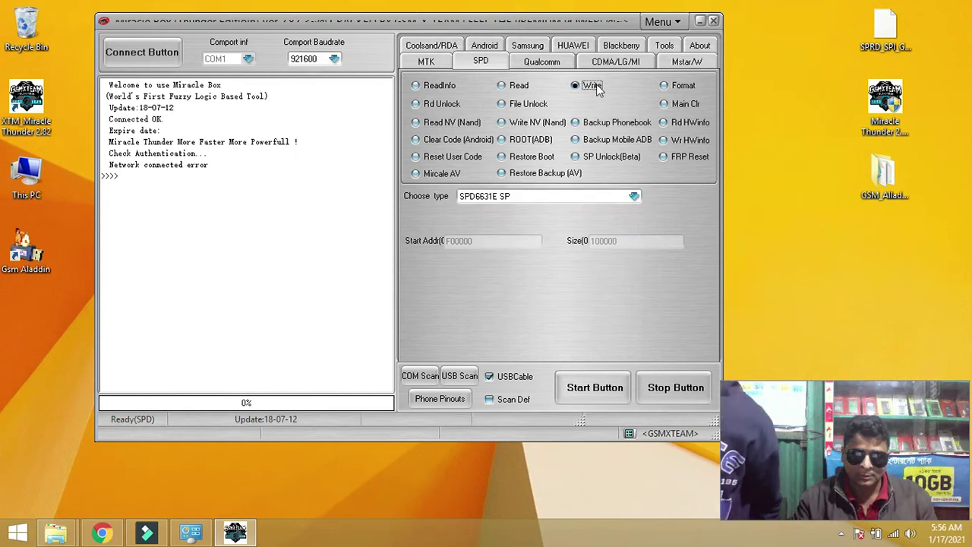
{"action": "left_click", "coordinate": [699, 329]}
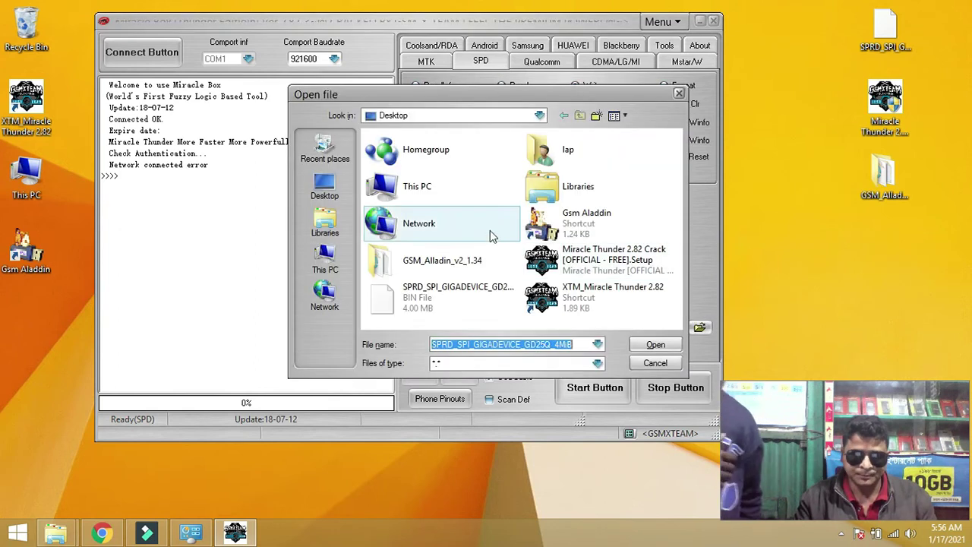
{"action": "left_click", "coordinate": [464, 343]}
{"action": "double_click", "coordinate": [464, 343]}
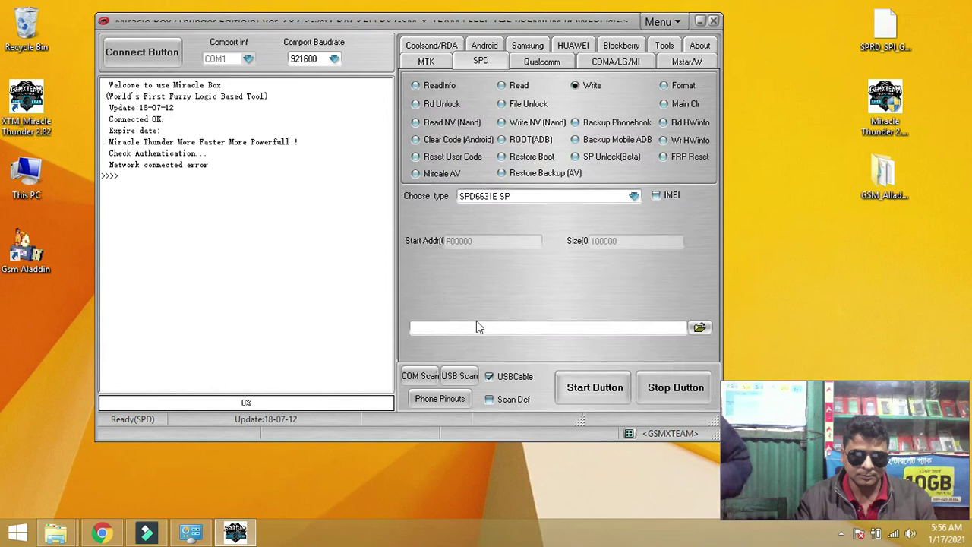
{"action": "left_click", "coordinate": [586, 389]}
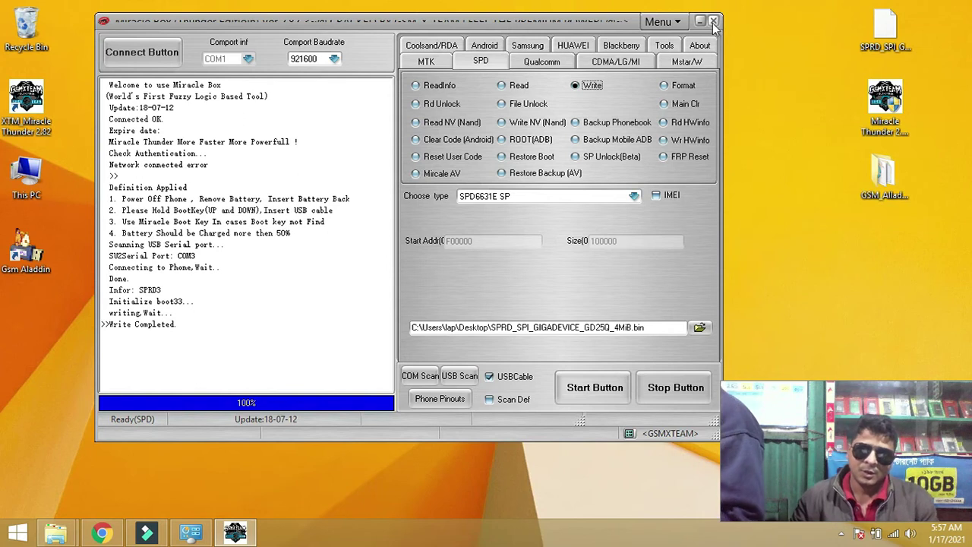
Close Miracle Box, confirming the exit, and refresh the desktop.
{"action": "left_click_drag", "start_coordinate": [486, 22], "coordinate": [403, 49]}
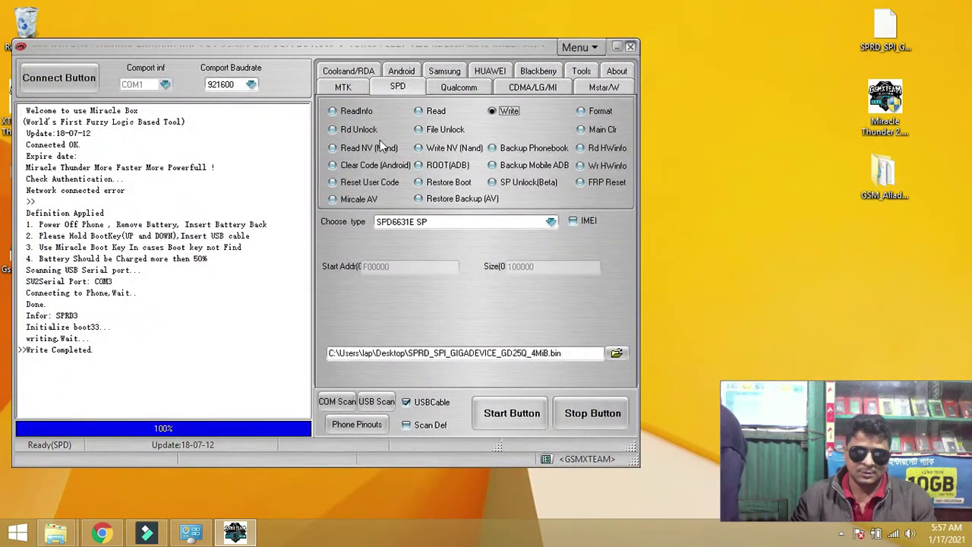
{"action": "key", "text": "alt+F4"}
{"action": "left_click", "coordinate": [467, 310]}
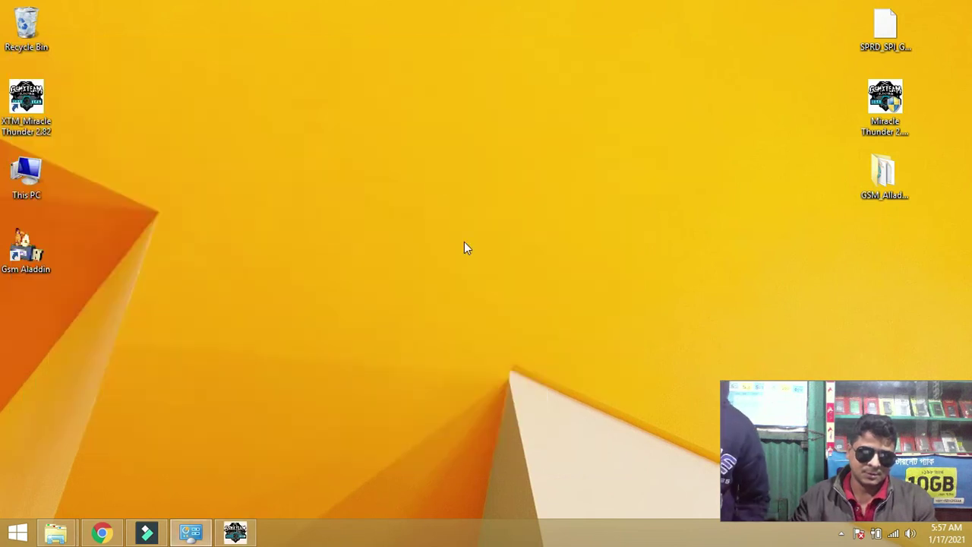
{"action": "right_click", "coordinate": [401, 129]}
{"action": "left_click", "coordinate": [449, 169]}
{"action": "right_click", "coordinate": [434, 144]}
{"action": "left_click", "coordinate": [456, 184]}
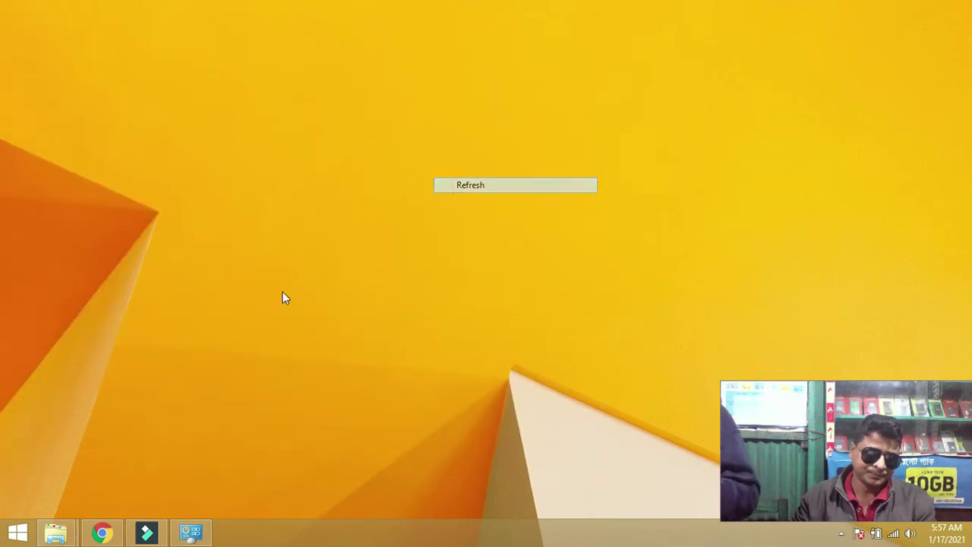
Search for Control Panel, open it and bring up the advanced settings of Windows Firewall.
{"action": "left_click", "coordinate": [18, 533]}
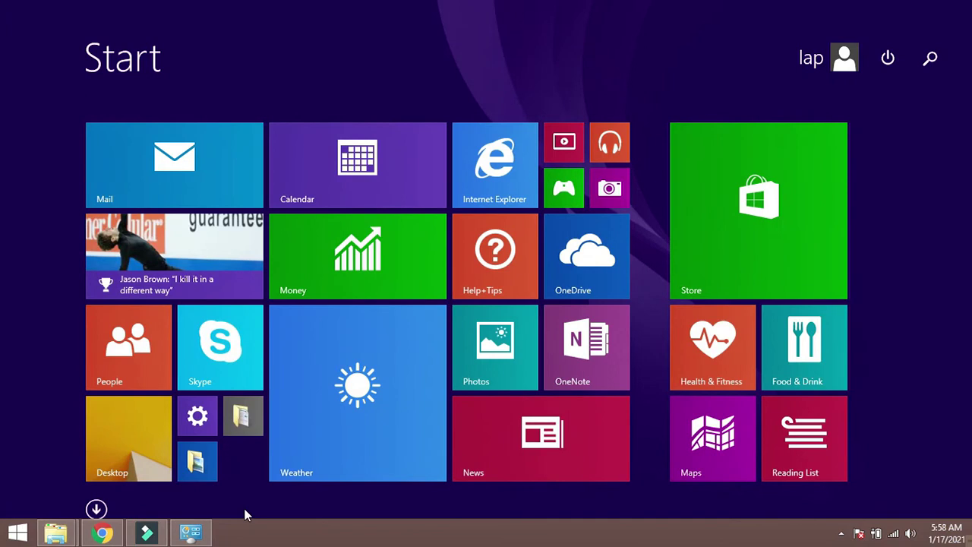
{"action": "type", "text": "control Panel"}
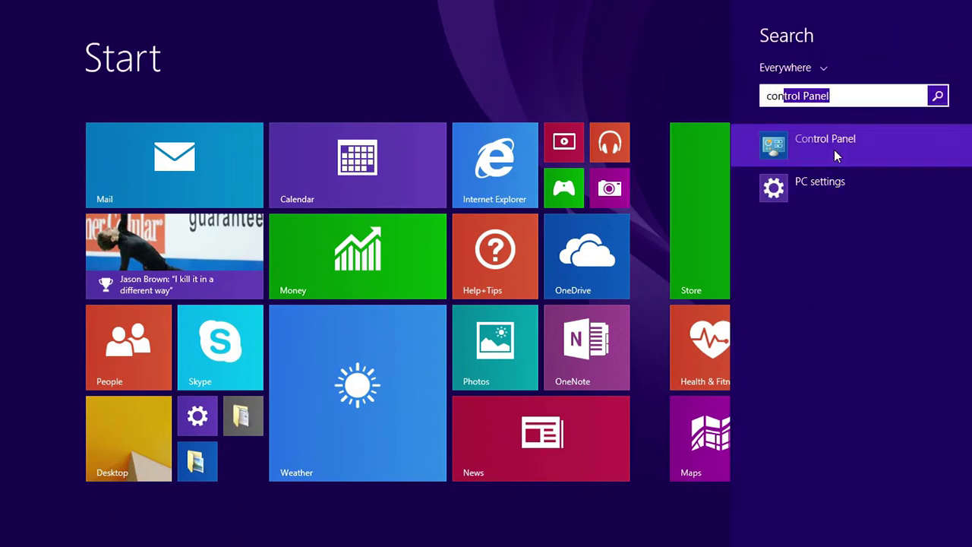
{"action": "left_click", "coordinate": [834, 150]}
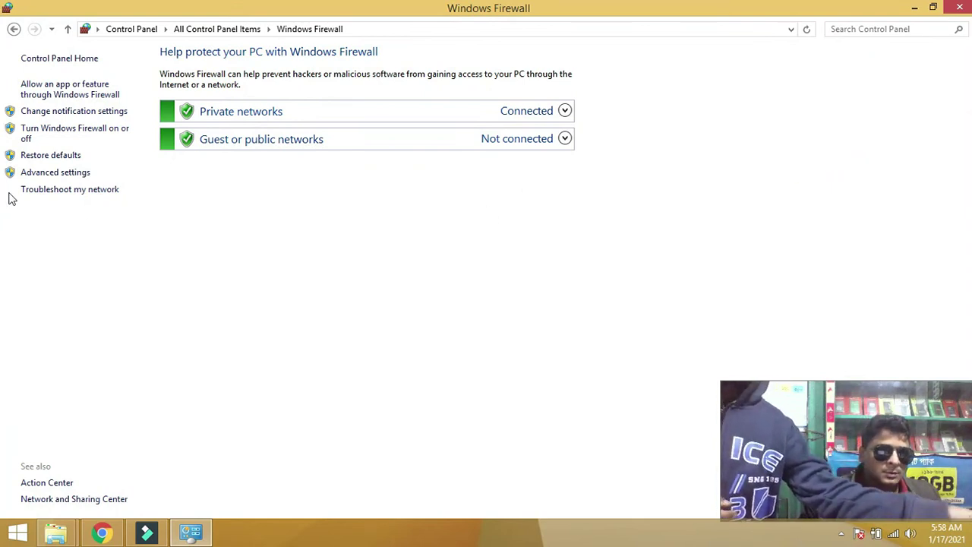
{"action": "left_click", "coordinate": [50, 174]}
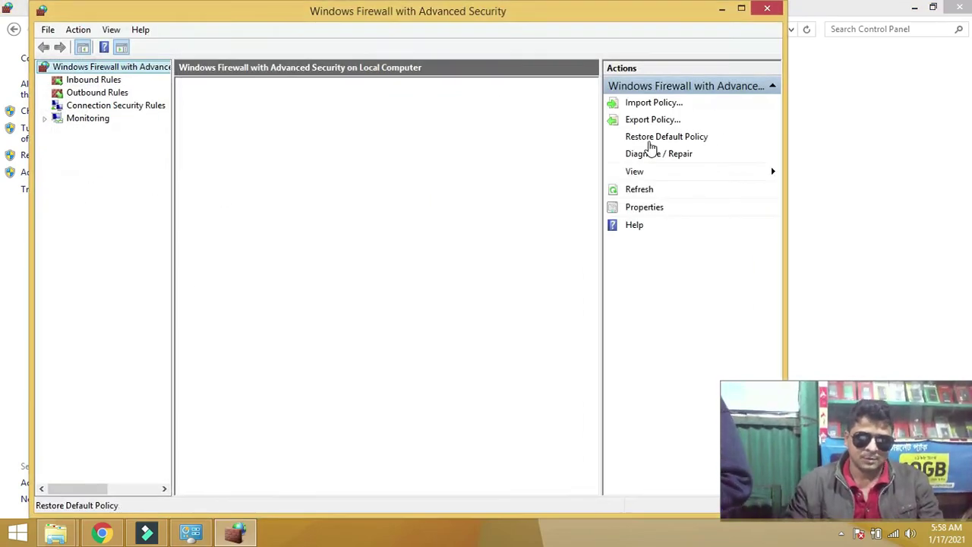
Review the inbound and outbound rule lists, select the outbound "flashbd" rule, and close the firewall and Control Panel windows.
{"action": "left_click", "coordinate": [94, 80]}
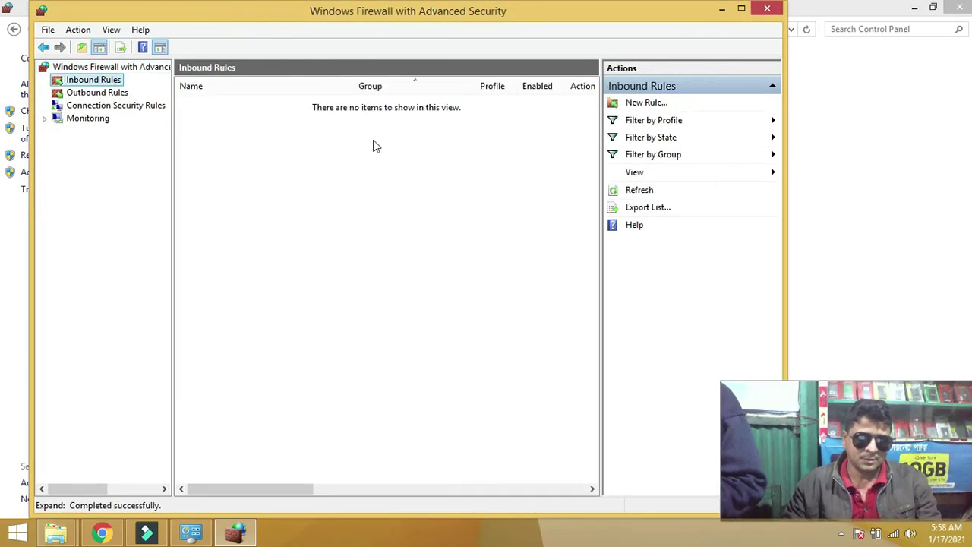
{"action": "left_click", "coordinate": [204, 104]}
{"action": "left_click", "coordinate": [114, 93]}
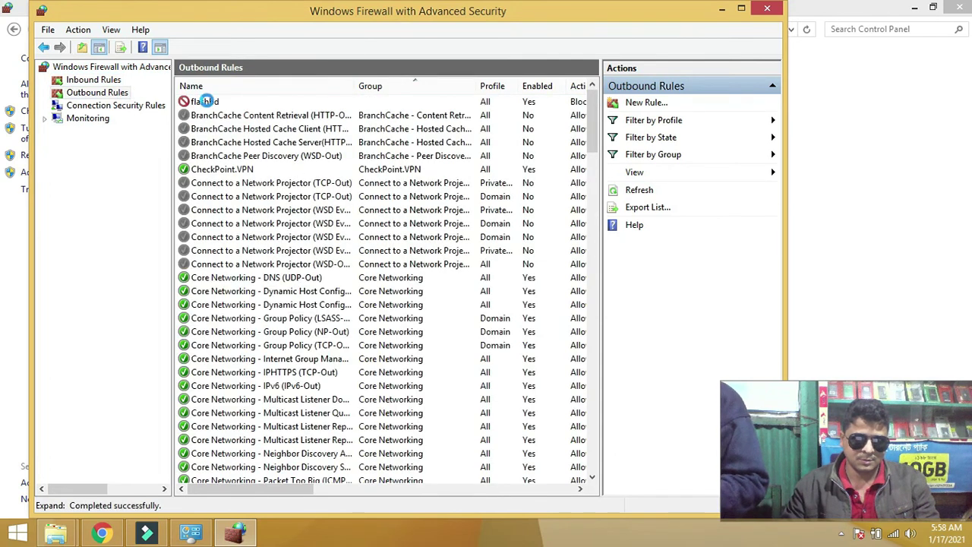
{"action": "left_click", "coordinate": [206, 101]}
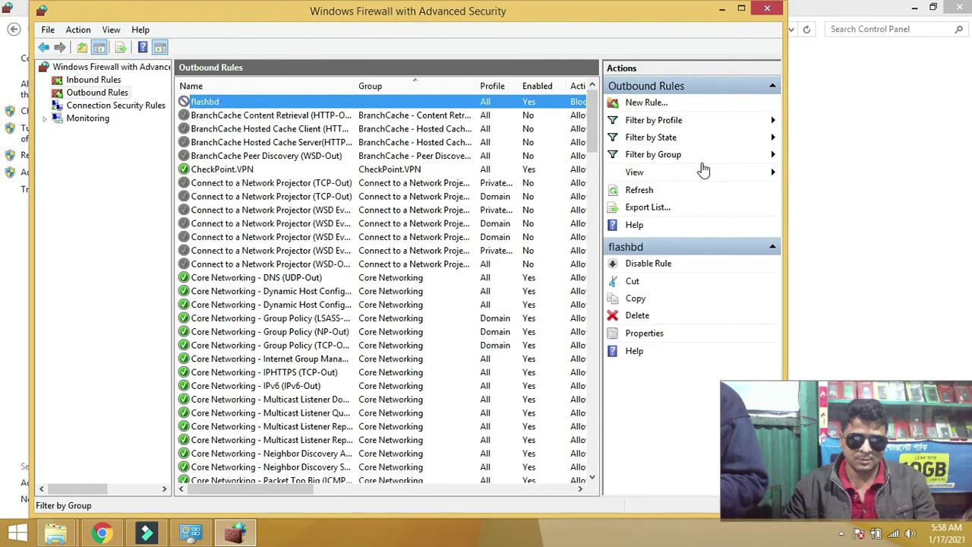
{"action": "left_click", "coordinate": [767, 11]}
{"action": "left_click", "coordinate": [962, 7]}
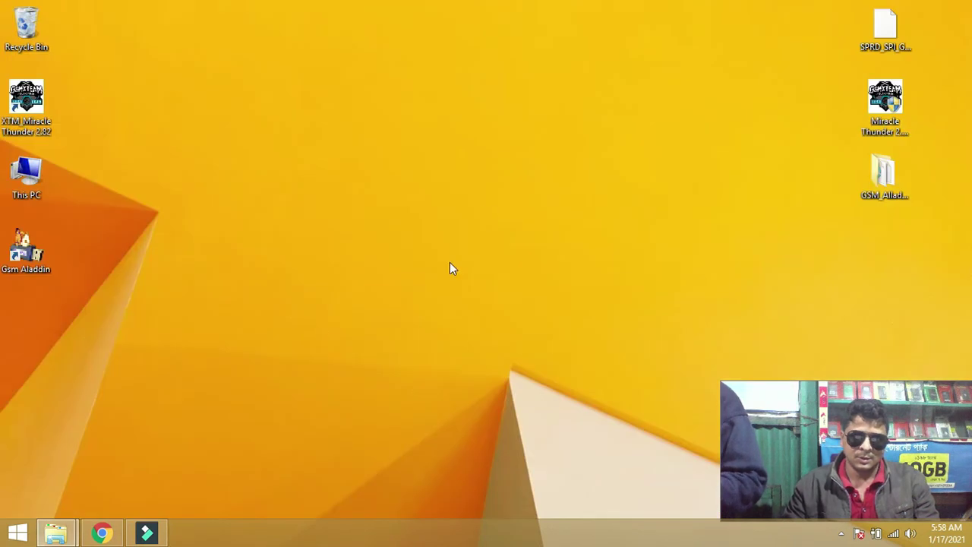